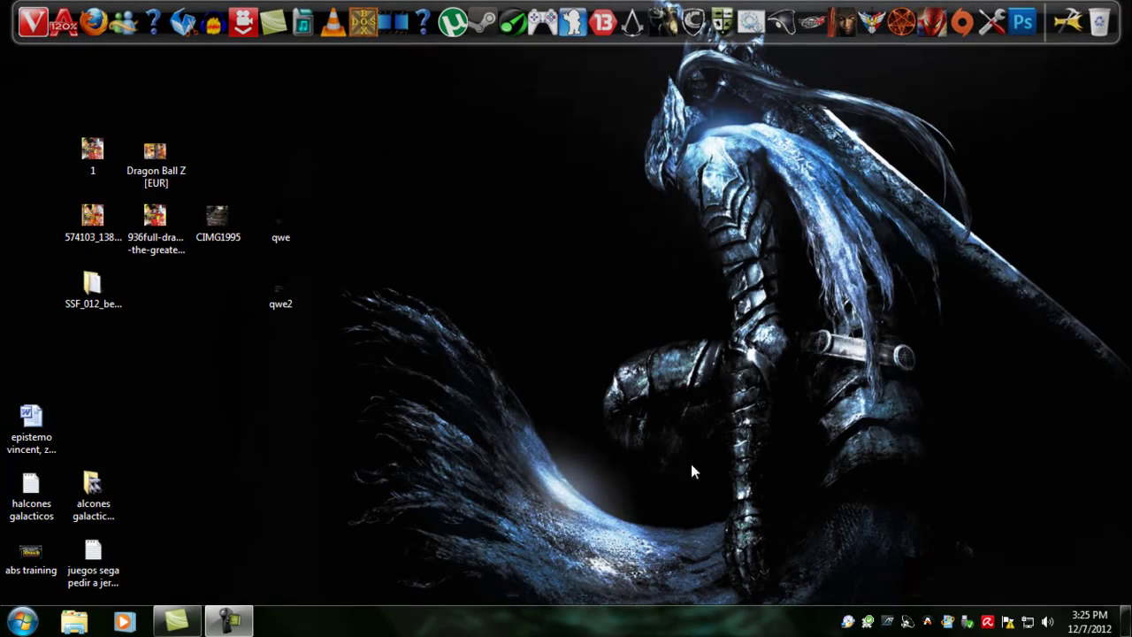
Select the eight top desktop icons a few times, then deselect them.
left_click_drag(493, 139, 5, 366)
left_click_drag(3, 356, 404, 126)
left_click_drag(414, 86, 2, 416)
left_click(407, 150)
left_click_drag(443, 103, 53, 402)
left_click(679, 257)
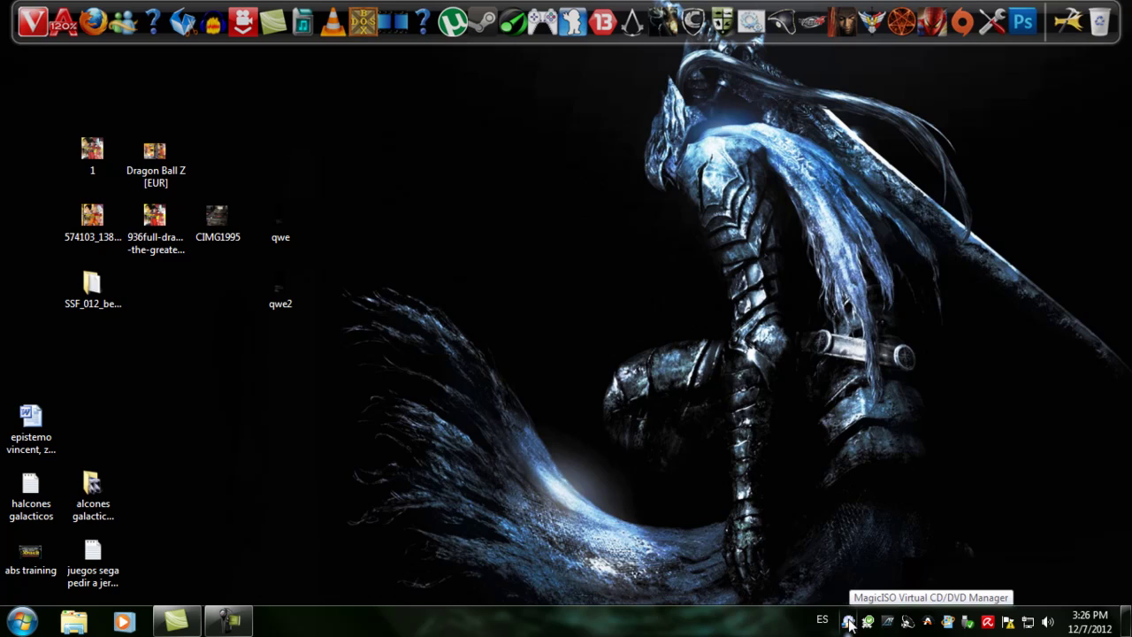
Open the MagicISO virtual CD/DVD menu from its tray icon.
right_click(849, 625)
mouse_move(905, 345)
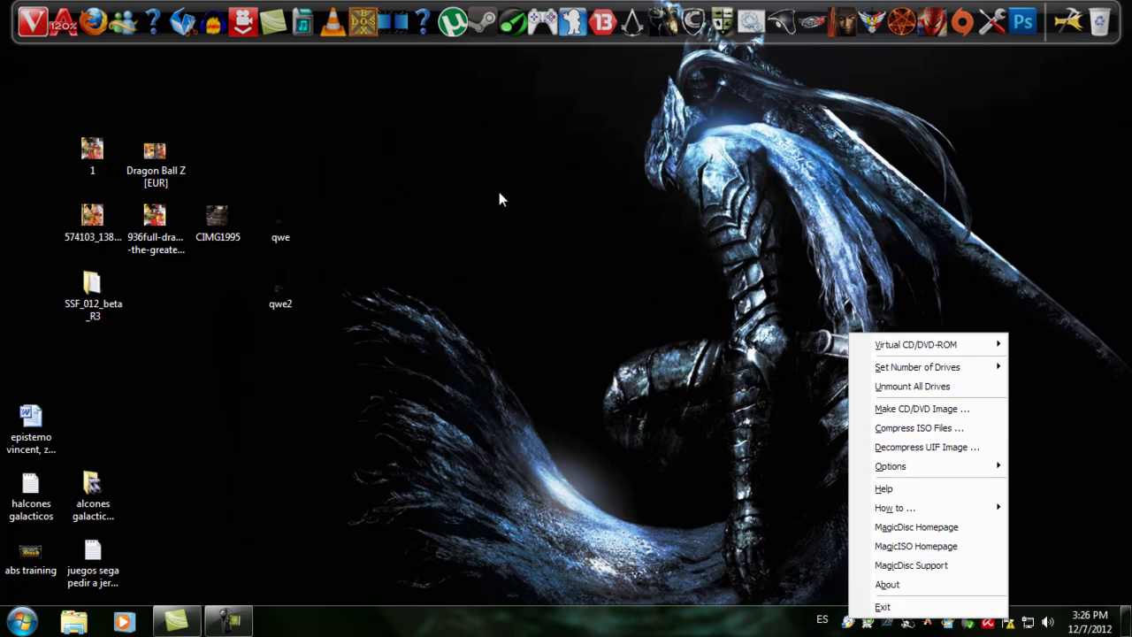
left_click_drag(478, 239, 311, 416)
Open the SSF_012_beta_R3 desktop folder and close it again.
left_click(102, 314)
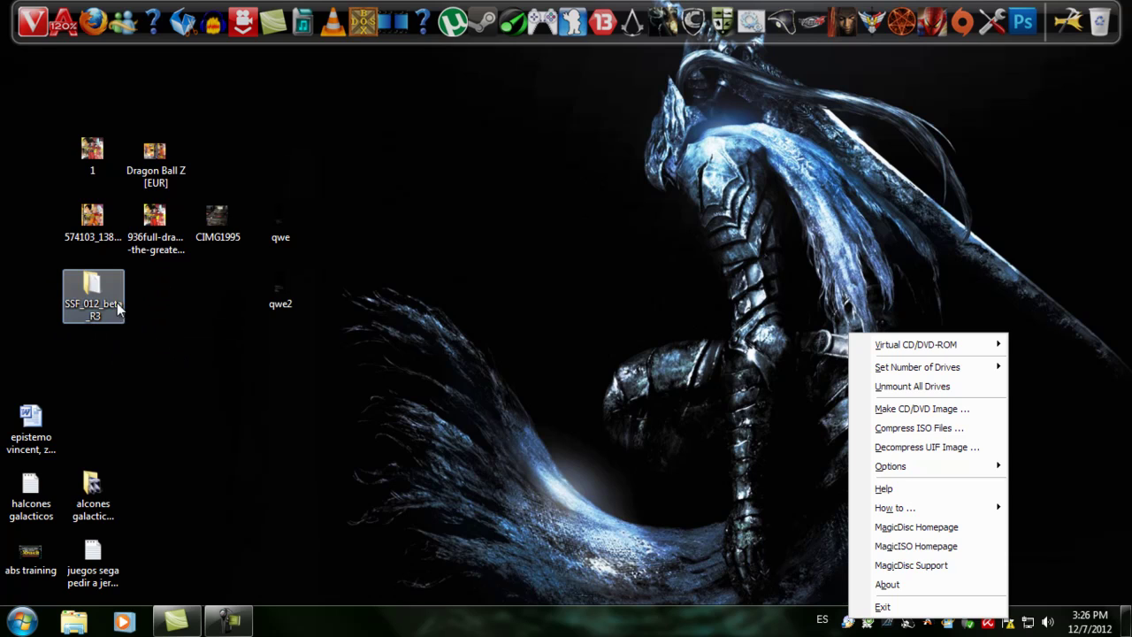
double_click(111, 305)
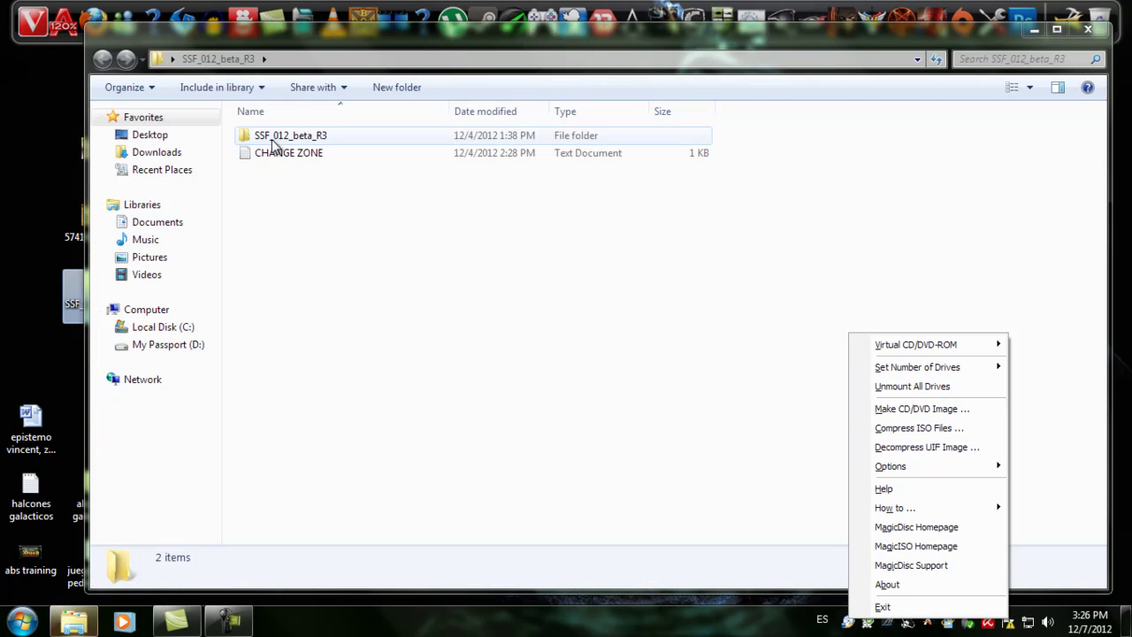
left_click(1087, 29)
Select and then clear the desktop icons, and open the Start menu.
left_click_drag(374, 96, 3, 400)
left_click_drag(463, 128, 31, 334)
left_click(110, 327)
left_click(21, 622)
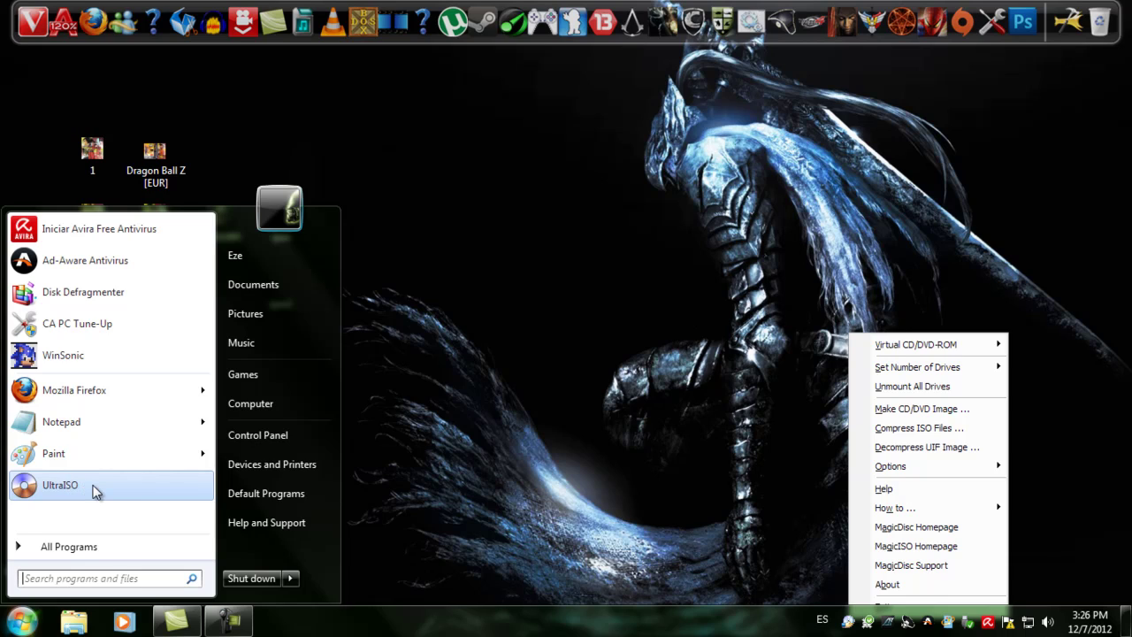
left_click(133, 390)
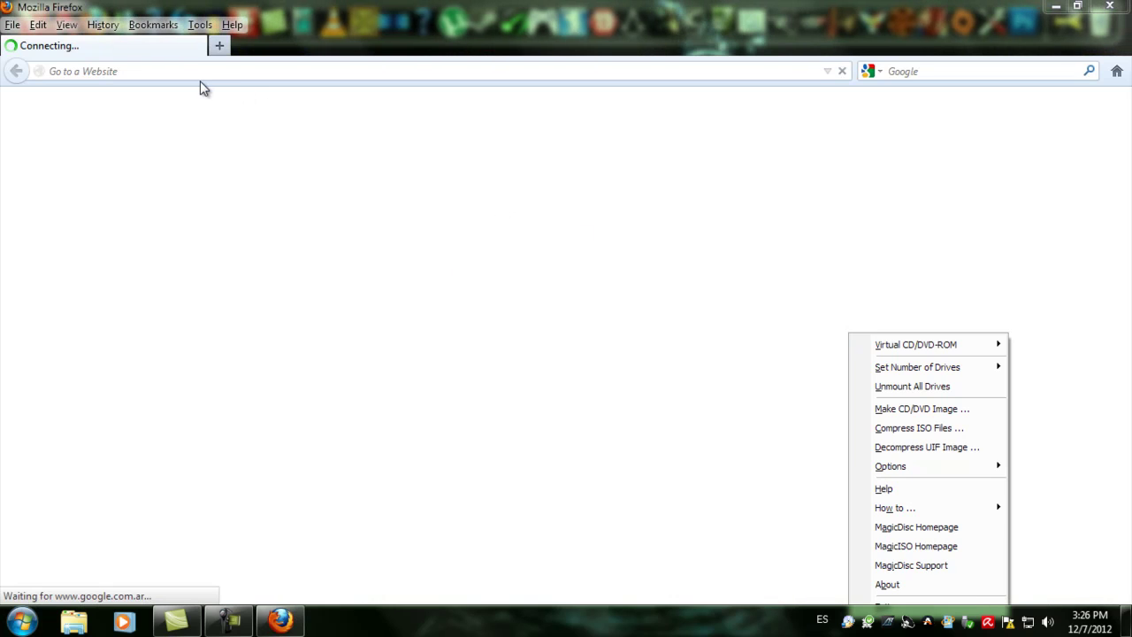
left_click(202, 71)
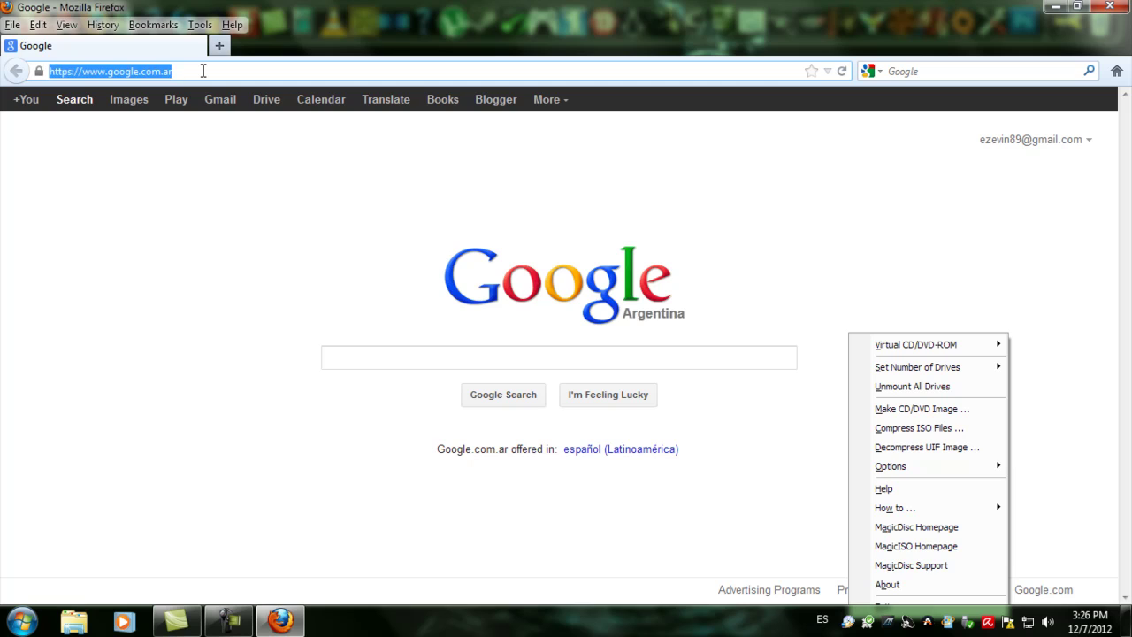
type("emuparadise.me/")
key("Down")
key("Return")
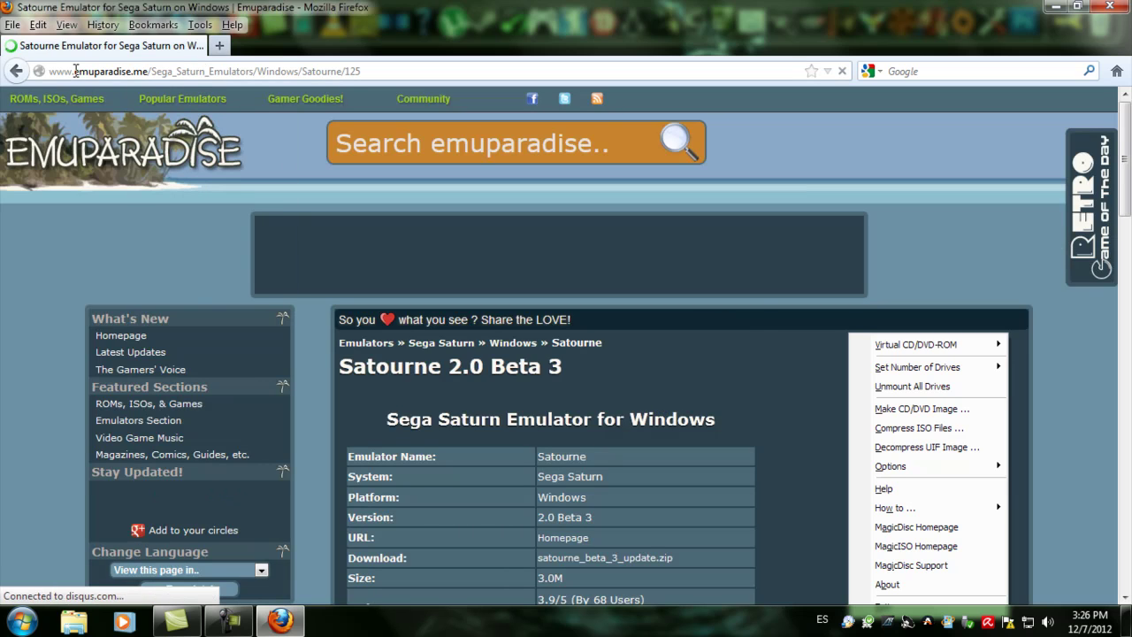
left_click_drag(74, 71, 138, 78)
left_click(140, 404)
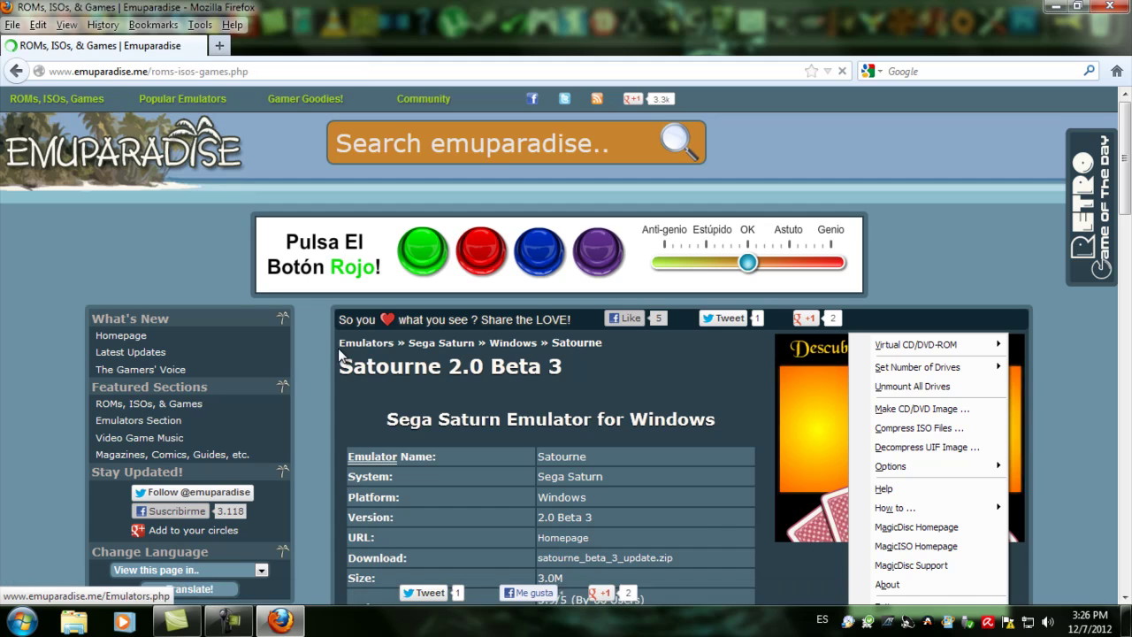
scroll(226, 409, "down", 7)
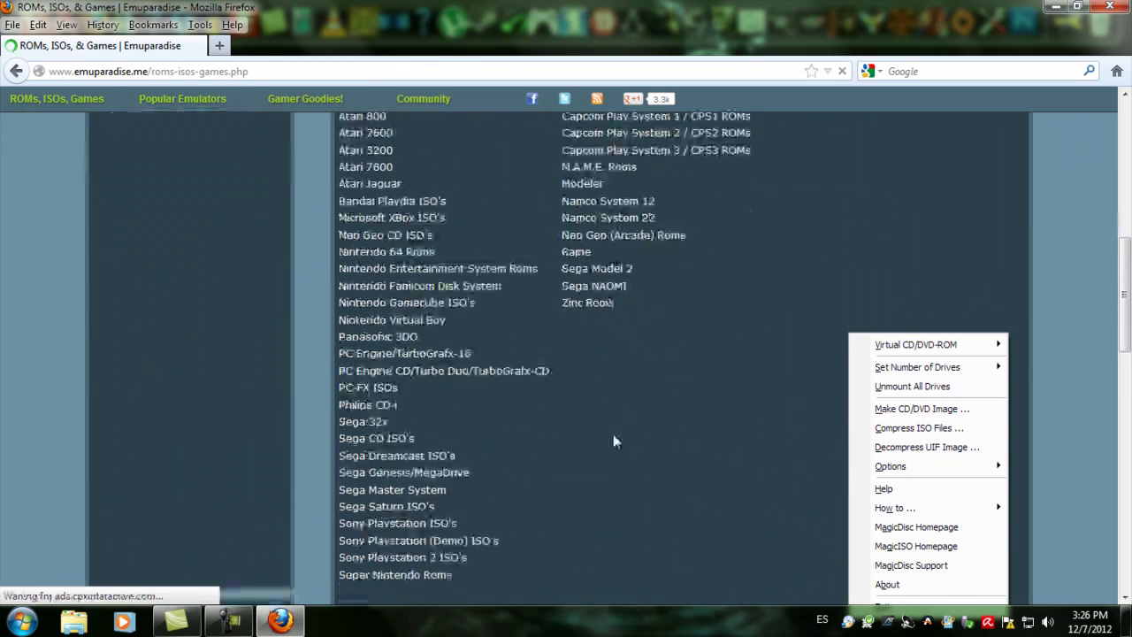
left_click(386, 390)
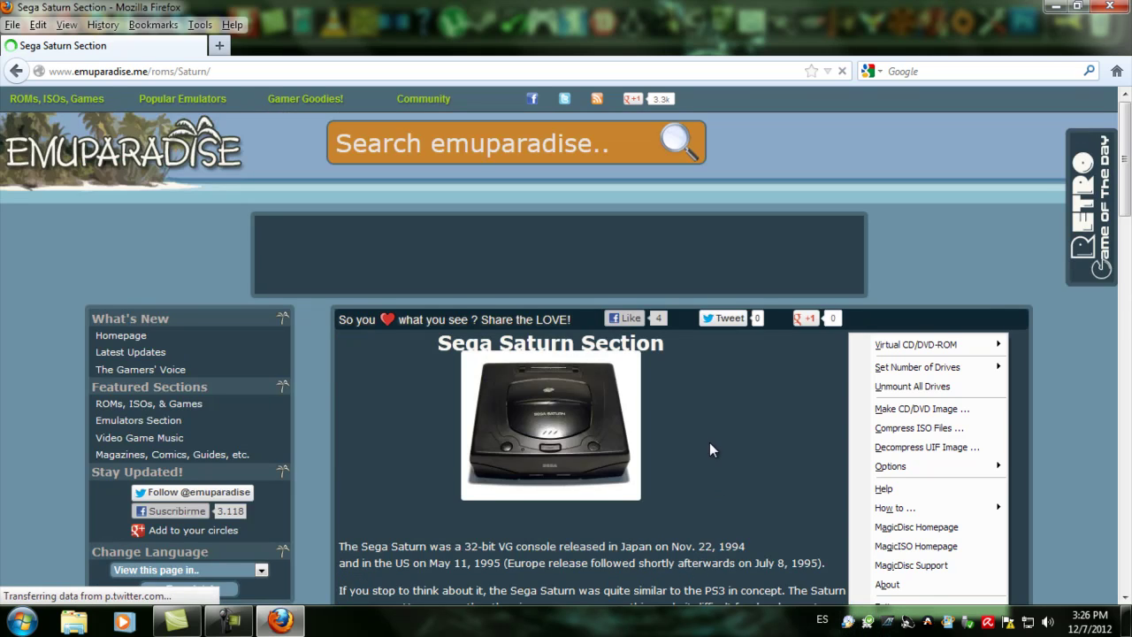
scroll(709, 442, "down", 5)
left_click(774, 498)
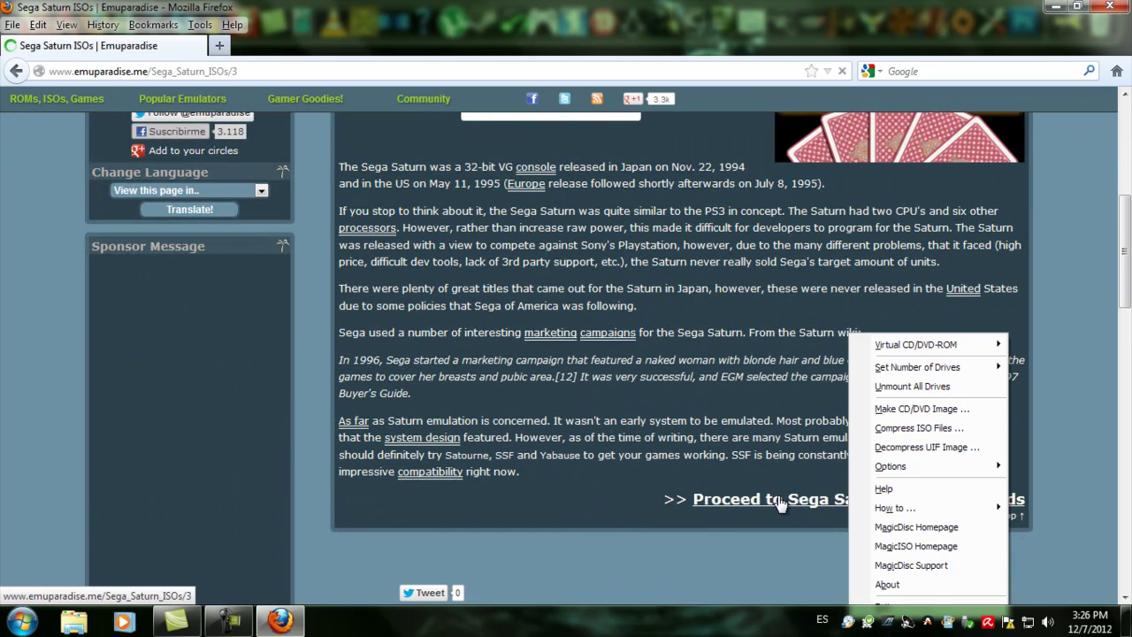
scroll(602, 429, "down", 5)
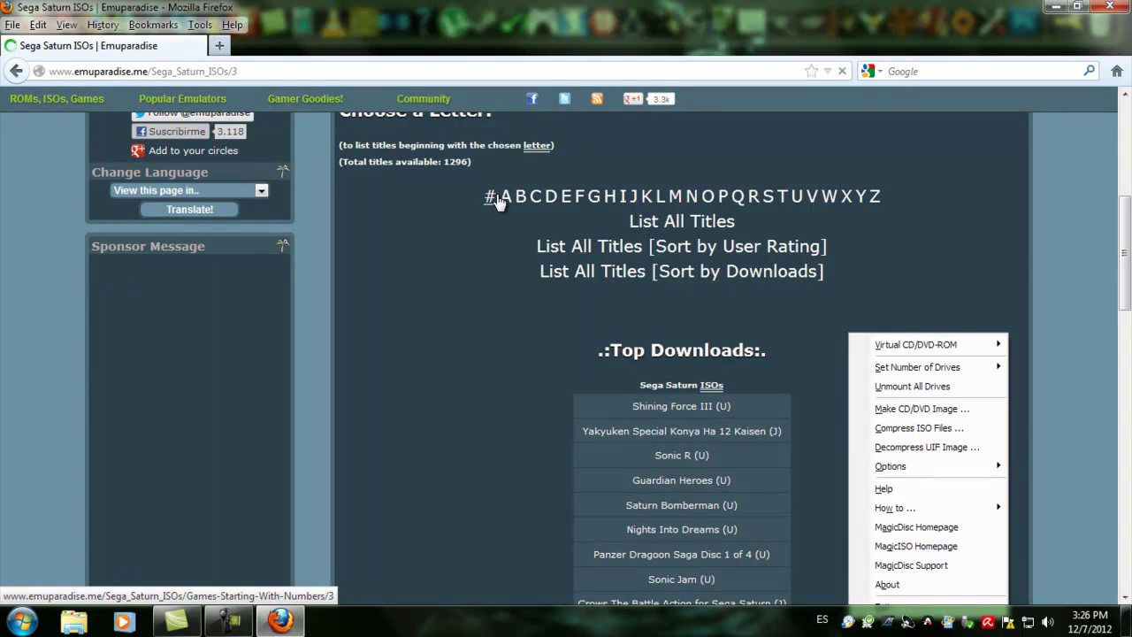
left_click(531, 198)
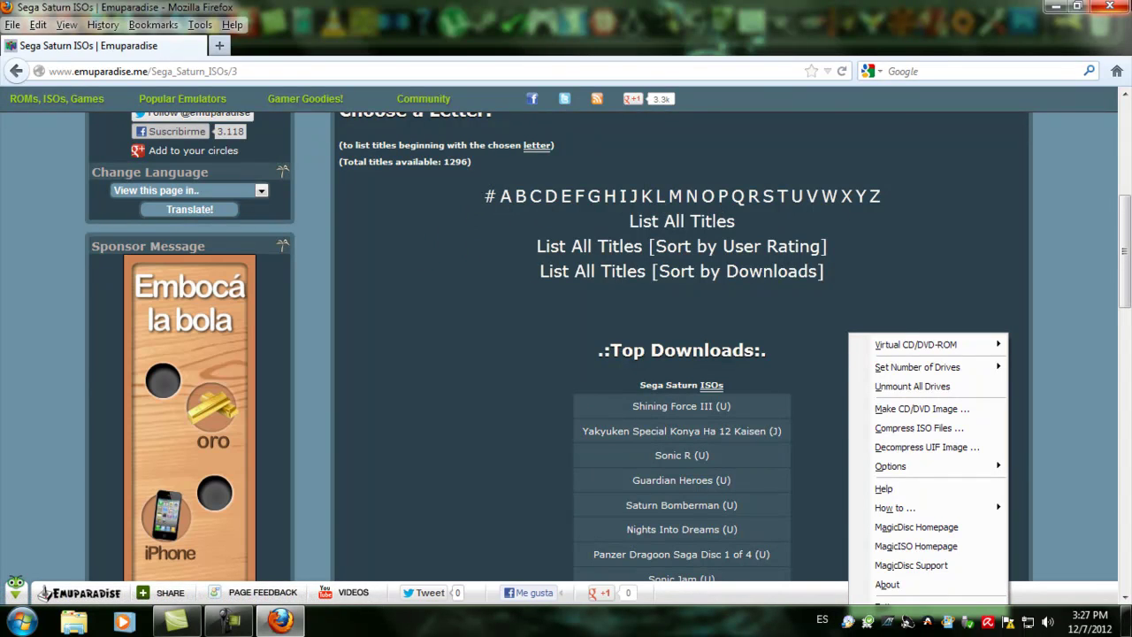
left_click(1109, 6)
left_click_drag(533, 99, 62, 372)
Go into SSF_012_beta_R3 > SSF_012_beta_R3 > ROMS and look over the game folders.
double_click(111, 305)
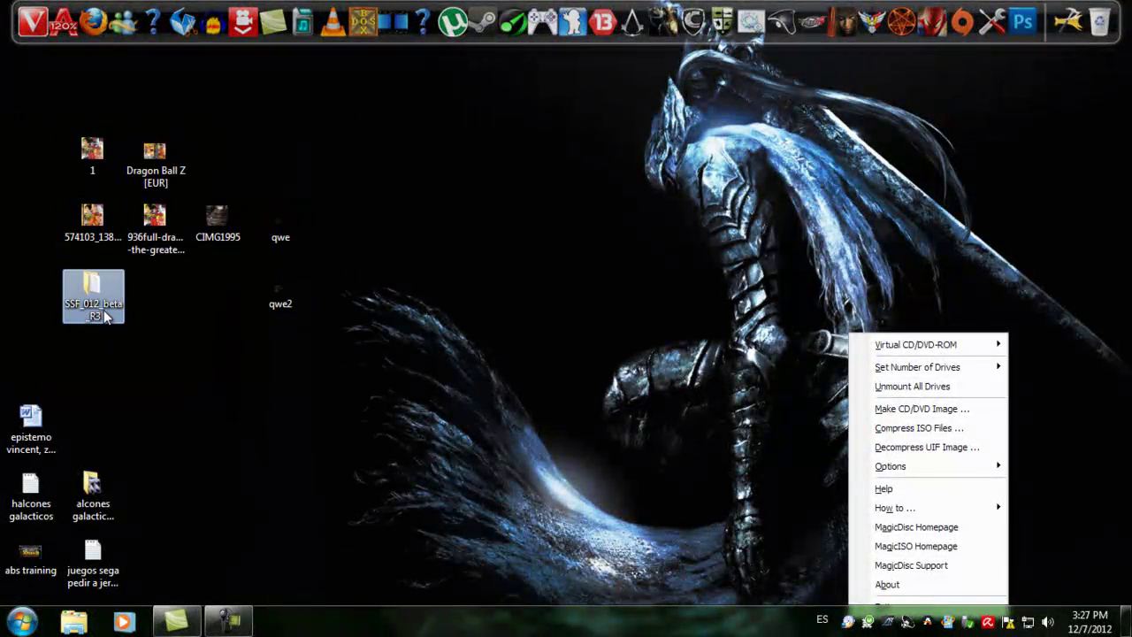
left_click(290, 144)
double_click(288, 141)
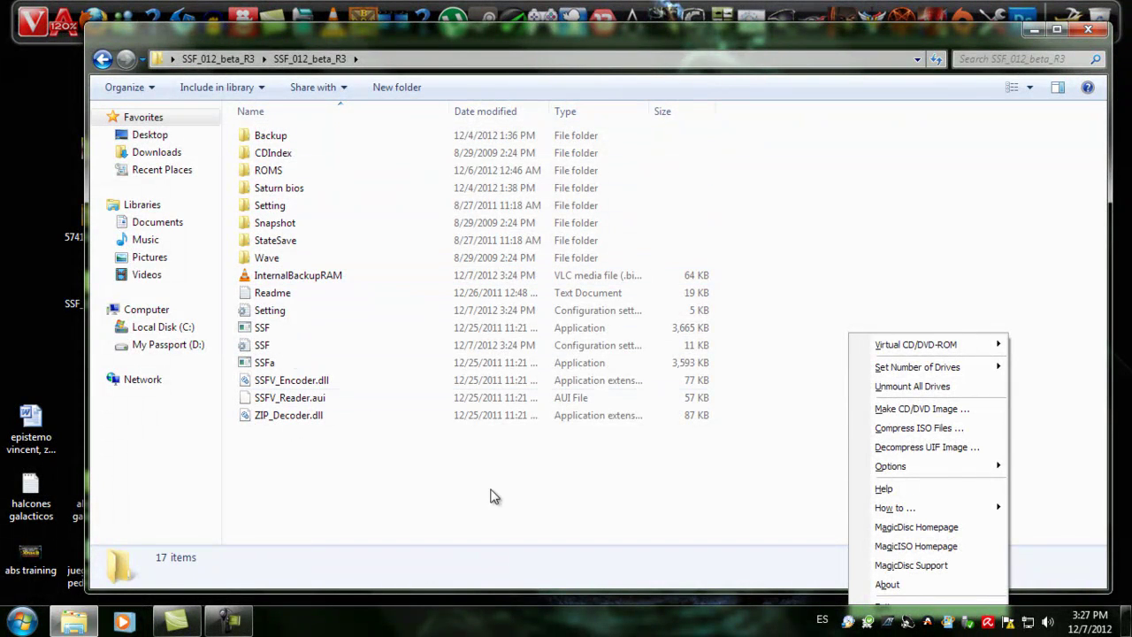
double_click(288, 173)
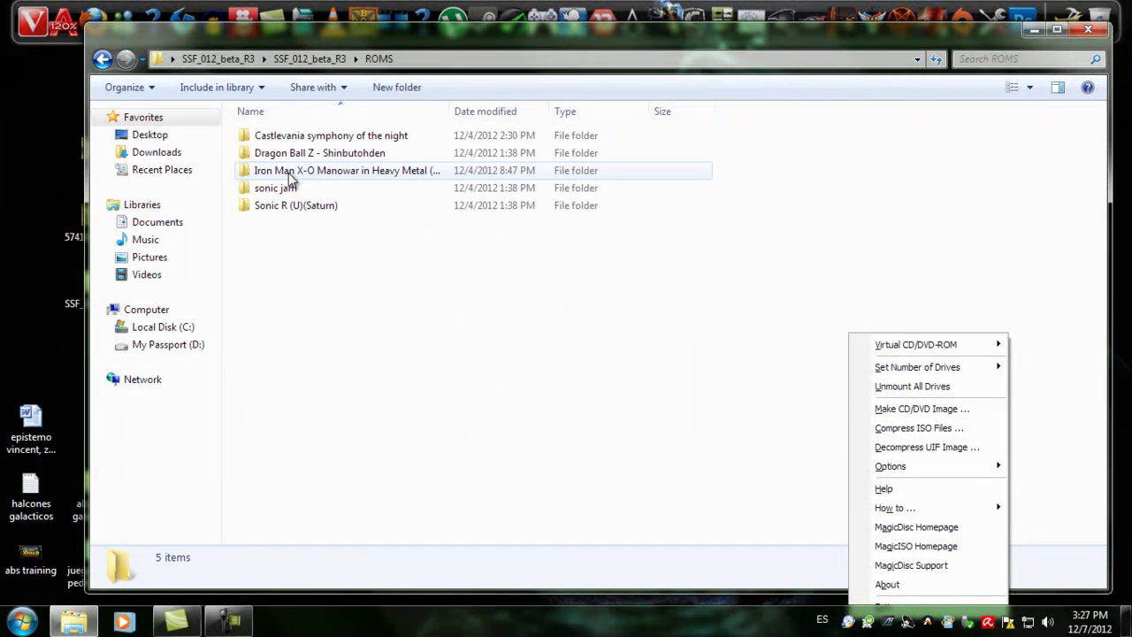
left_click(355, 170)
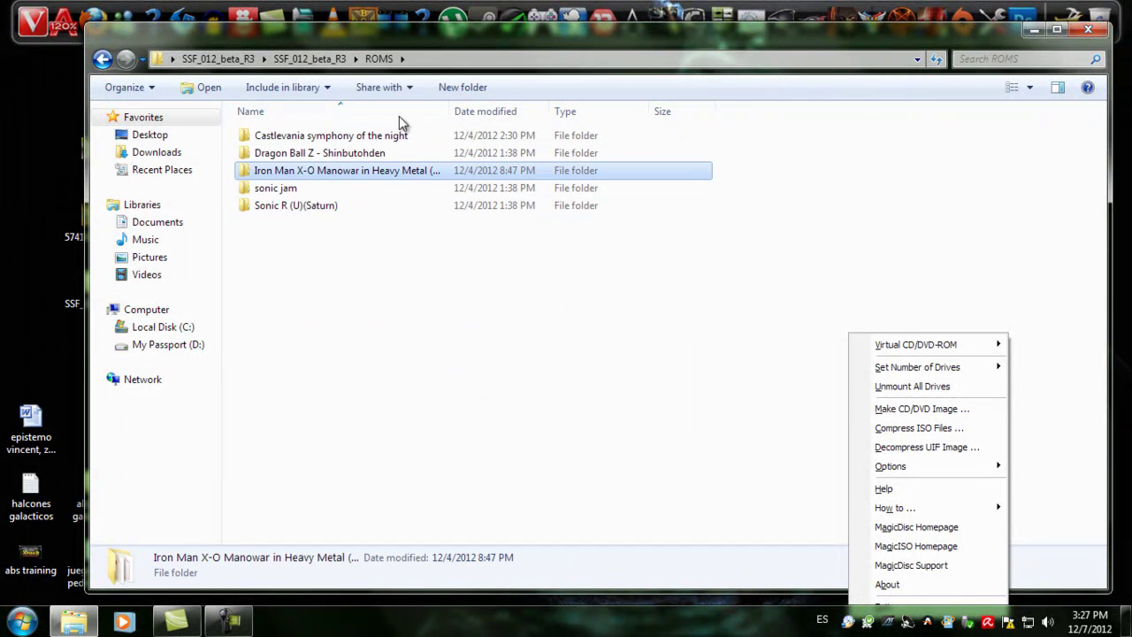
left_click(350, 156)
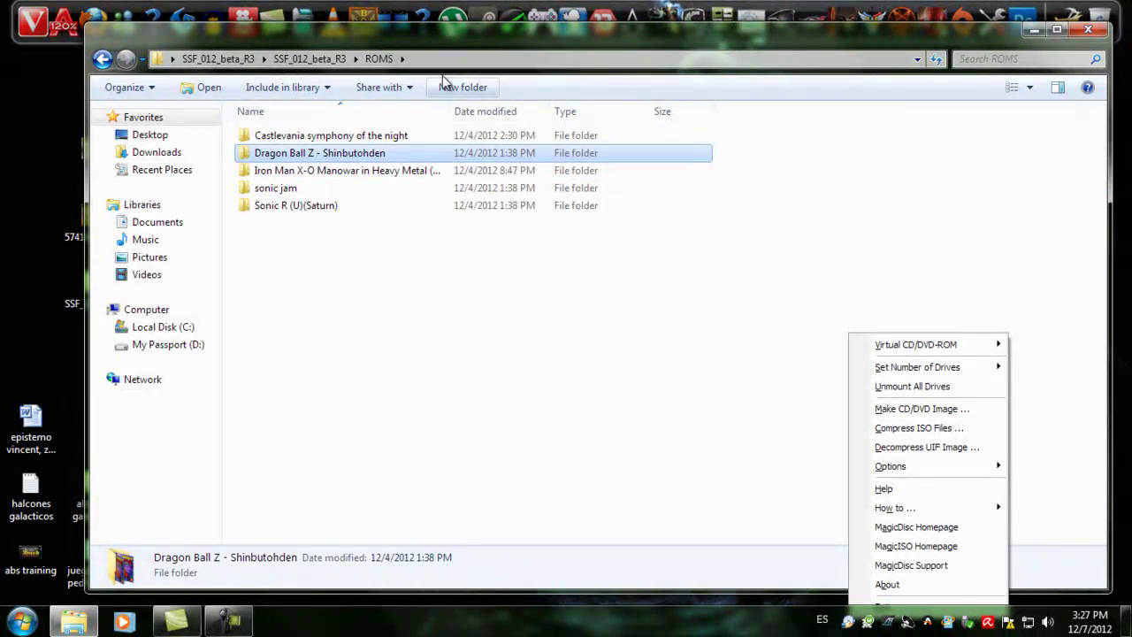
Look at the Iron Man X-O Manowar MDF/MDS image files, then return to ROMS.
double_click(279, 173)
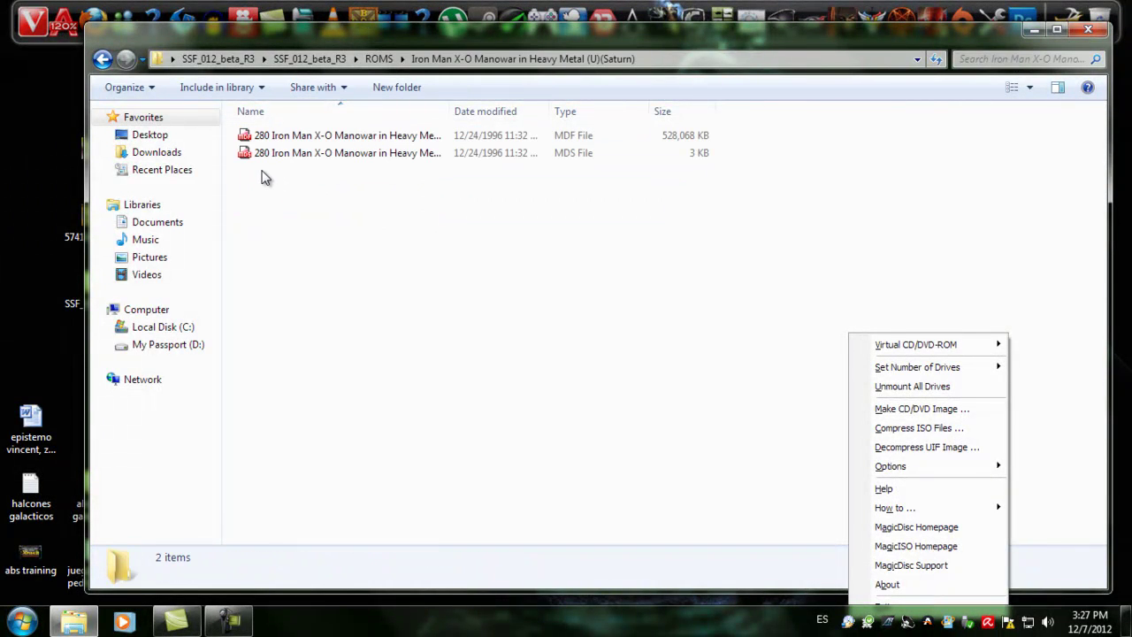
left_click_drag(246, 184, 644, 256)
left_click_drag(572, 272, 231, 117)
left_click_drag(229, 203, 803, 126)
left_click(355, 197)
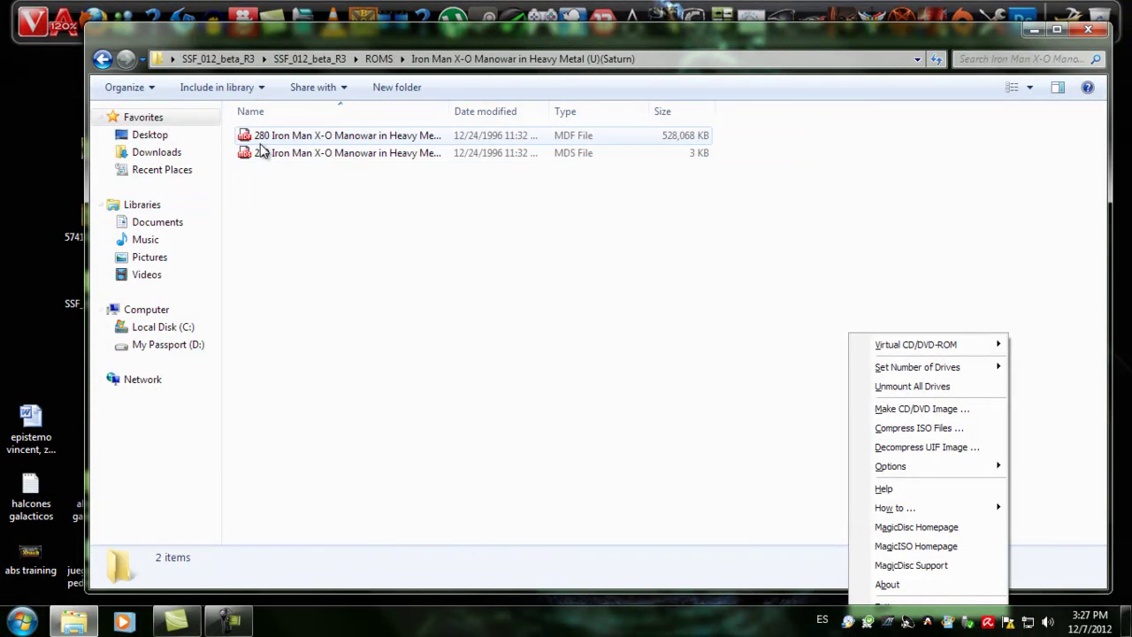
left_click(102, 59)
Open Dragon Ball Z - Shinbutohden > DW0102 and select its MDF and MDS images.
double_click(305, 158)
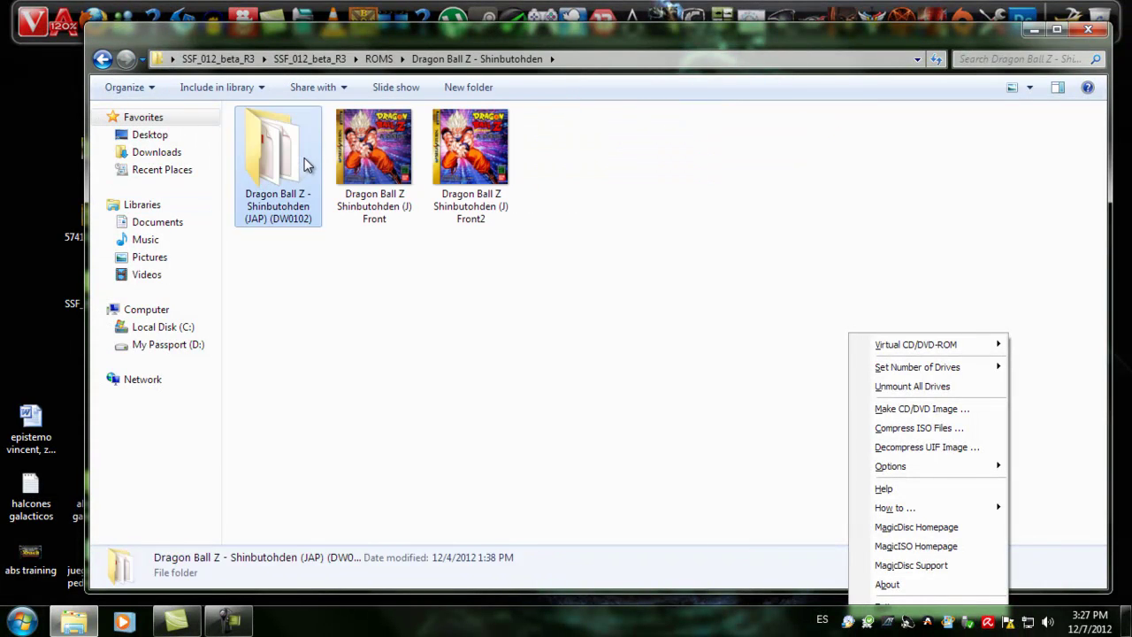
double_click(304, 160)
left_click(483, 159)
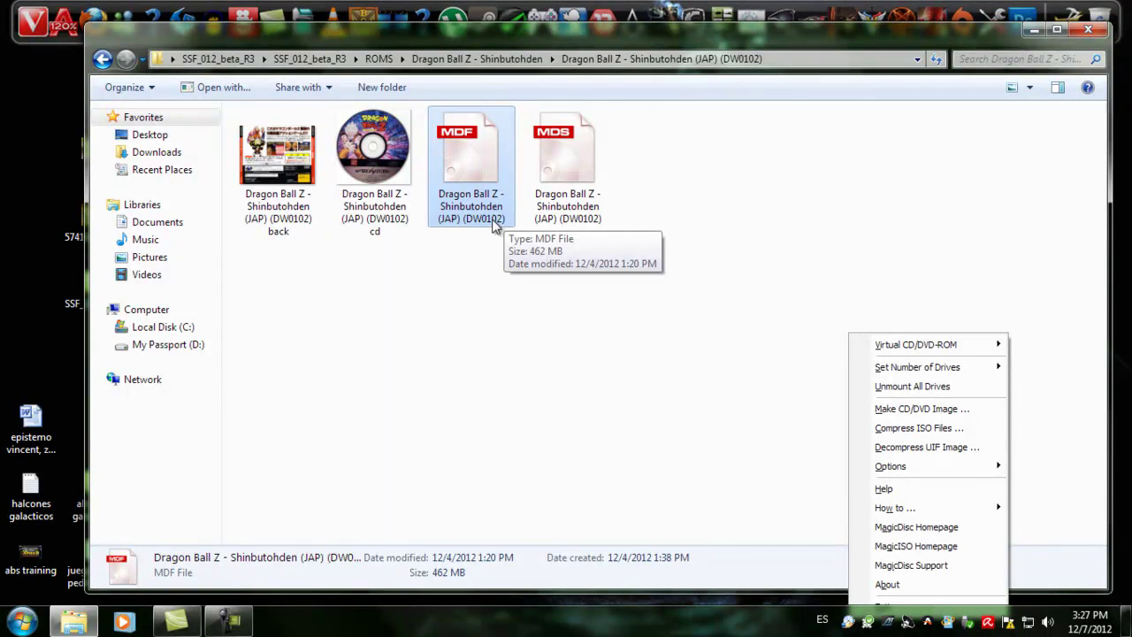
left_click_drag(593, 292, 224, 105)
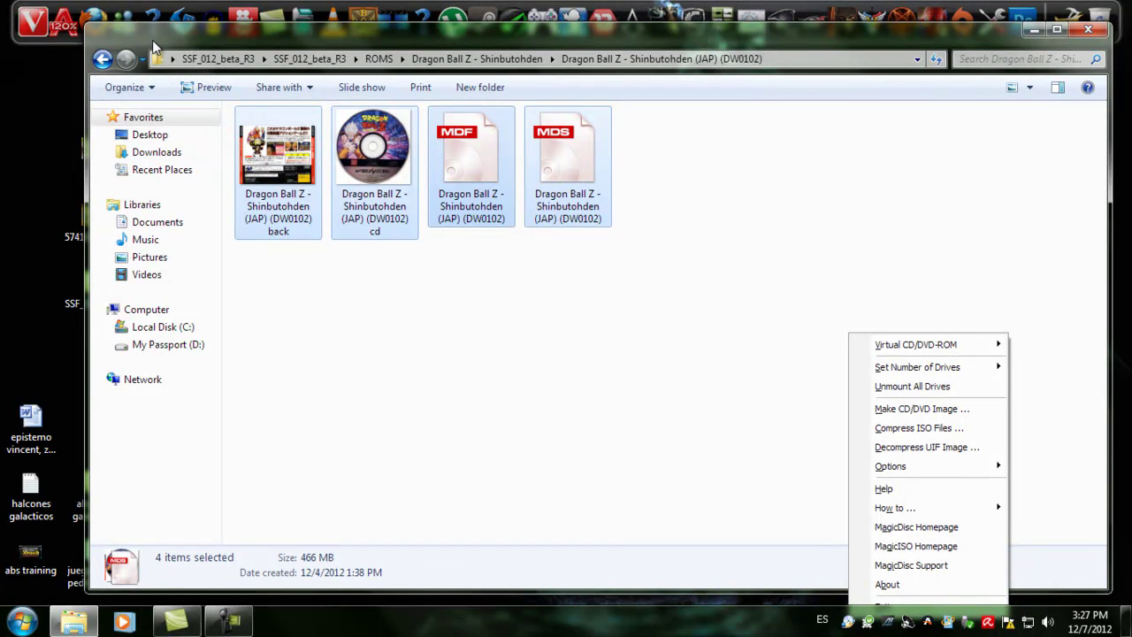
left_click_drag(152, 40, 121, 28)
left_click_drag(409, 253, 622, 145)
left_click_drag(727, 124, 220, 298)
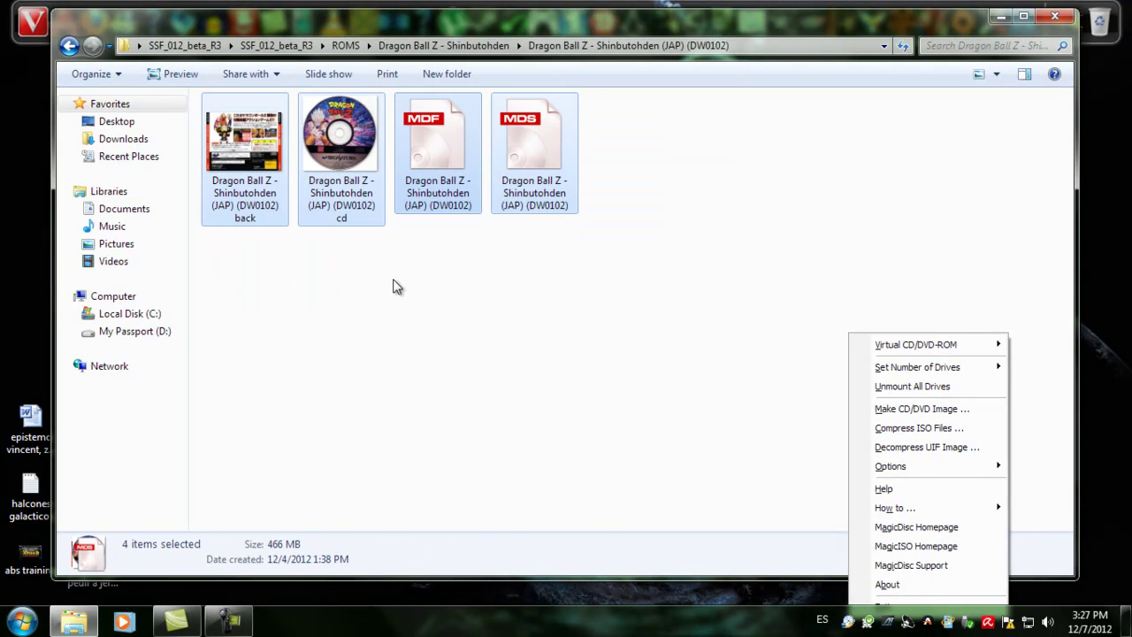
left_click(473, 177)
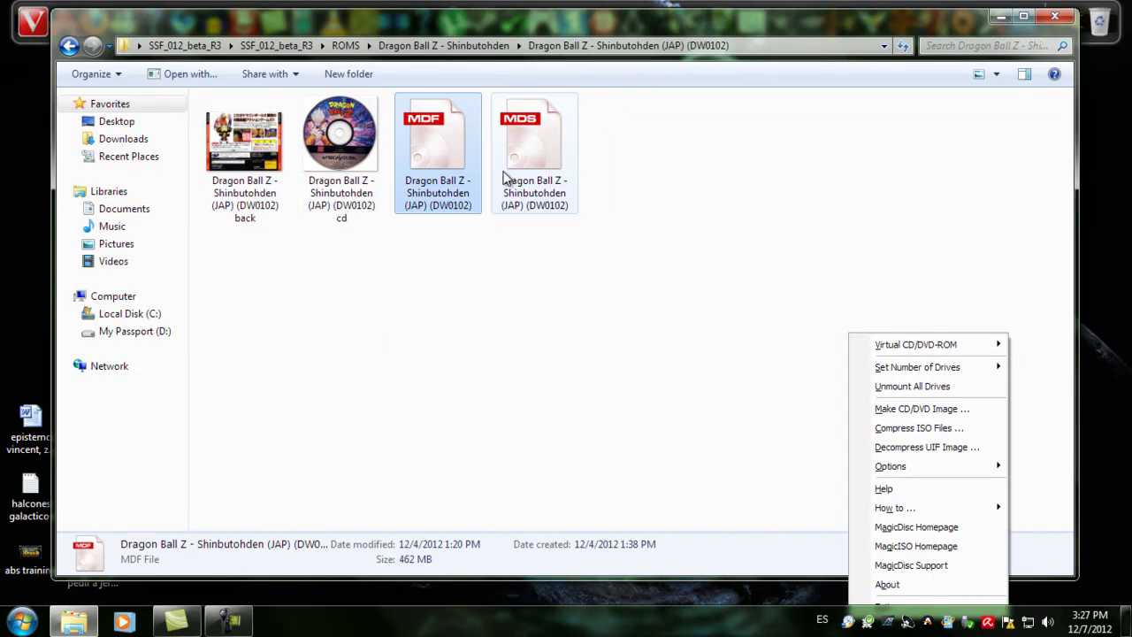
left_click(545, 180)
Close the folder window and launch UltraISO from the Start menu.
left_click(1054, 15)
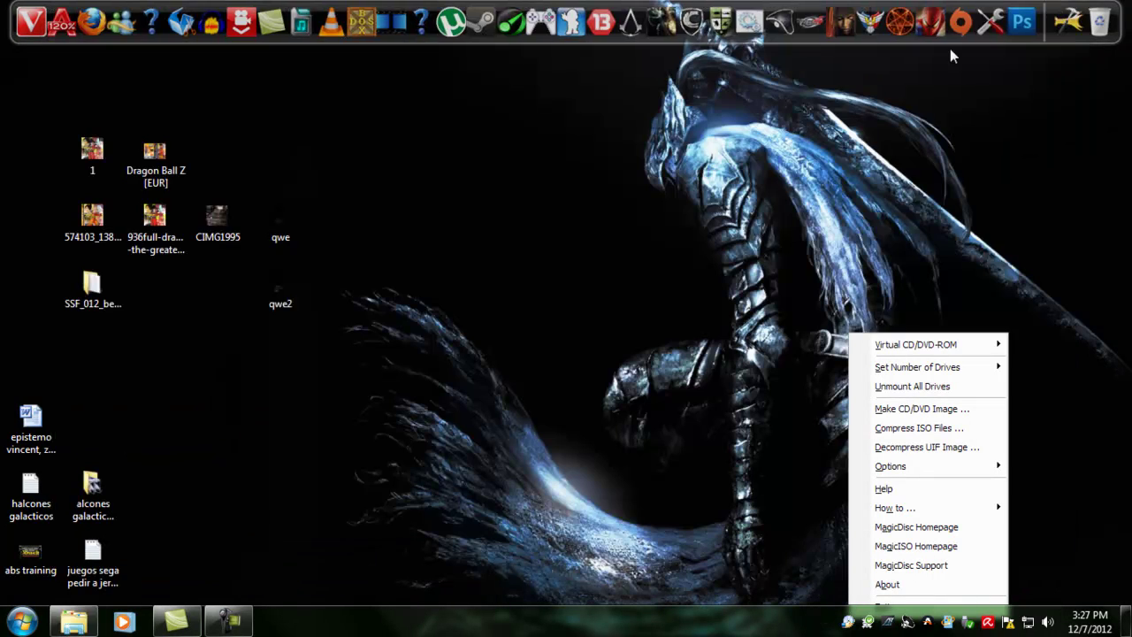
left_click_drag(556, 71, 452, 127)
key("super")
left_click(72, 489)
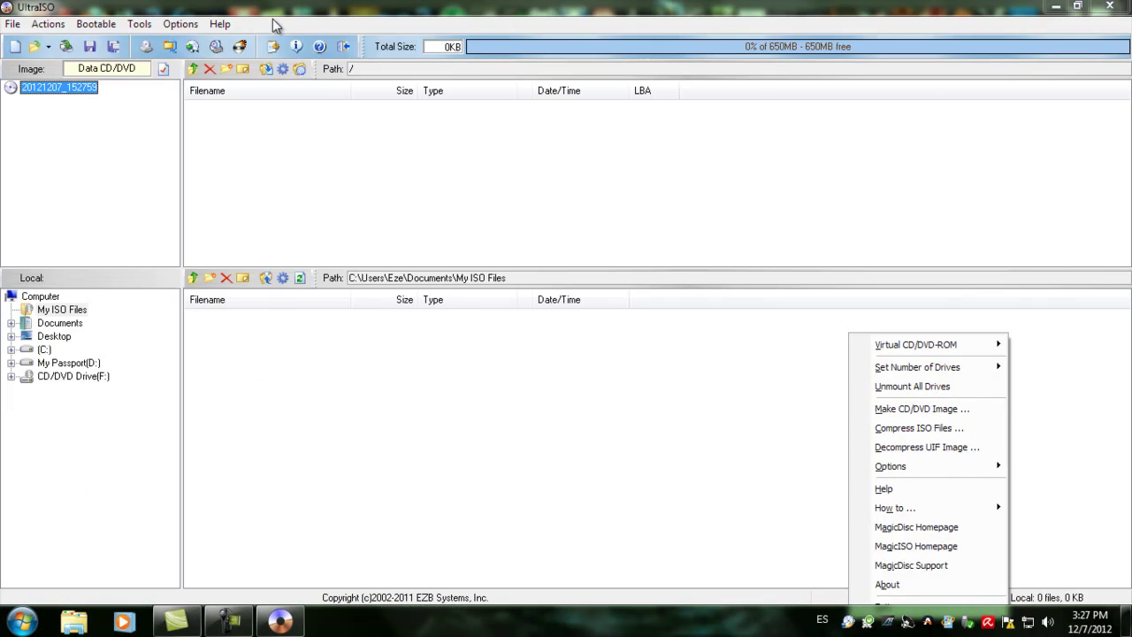
Start opening an ISO image file in UltraISO, then cancel.
left_click(13, 24)
left_click(31, 60)
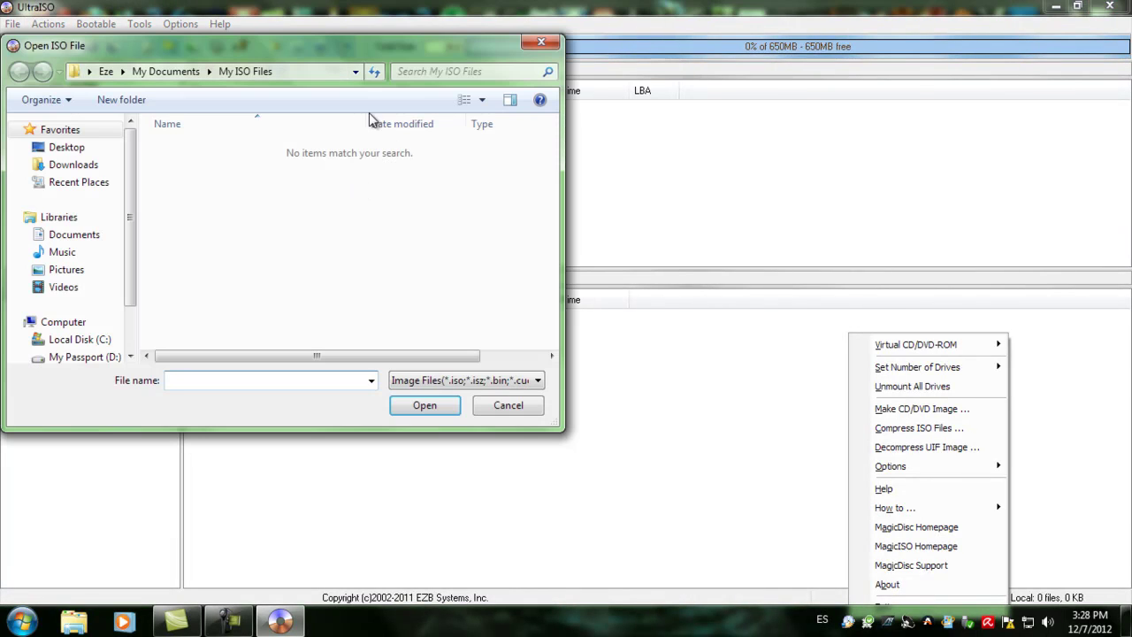
left_click(488, 405)
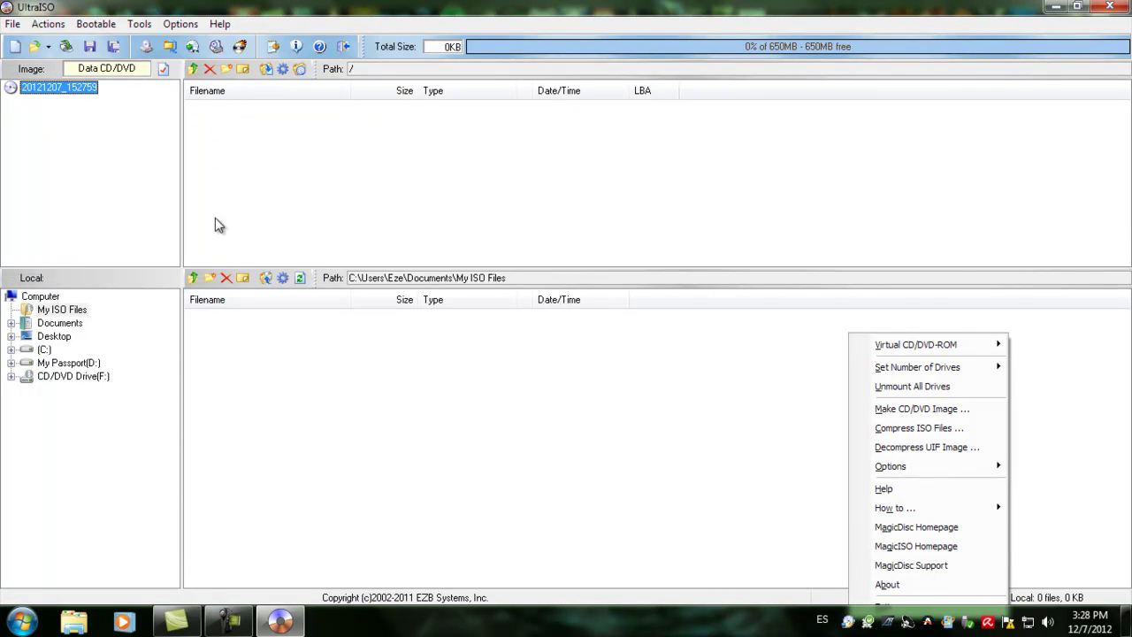
Dismiss the image format conversion settings, then restore and re-maximize the UltraISO window.
left_click(194, 47)
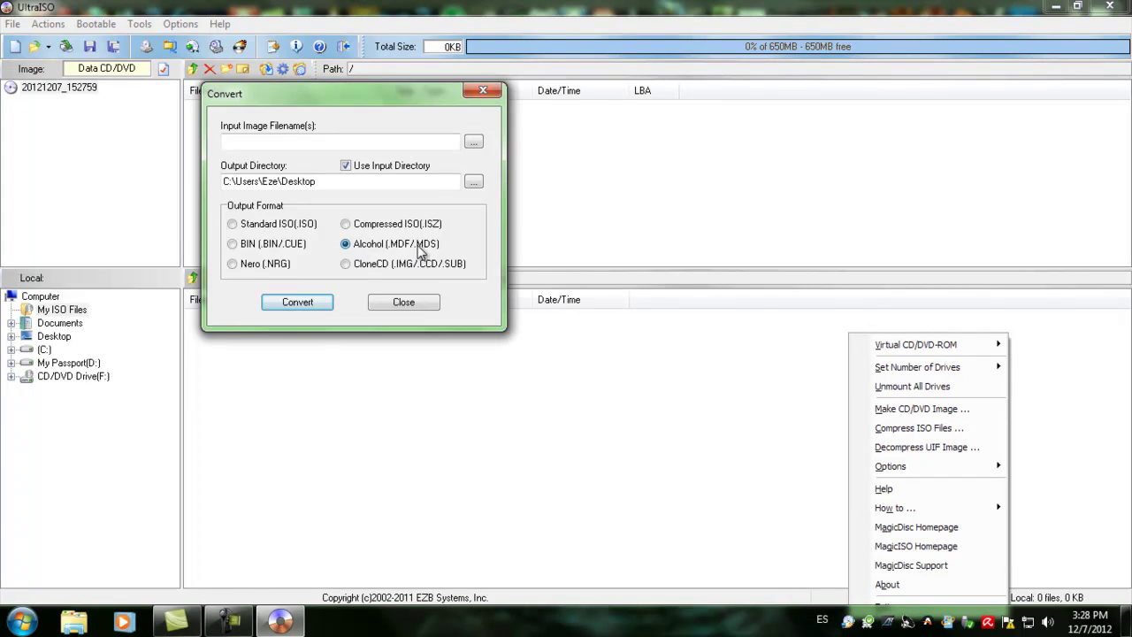
left_click(400, 303)
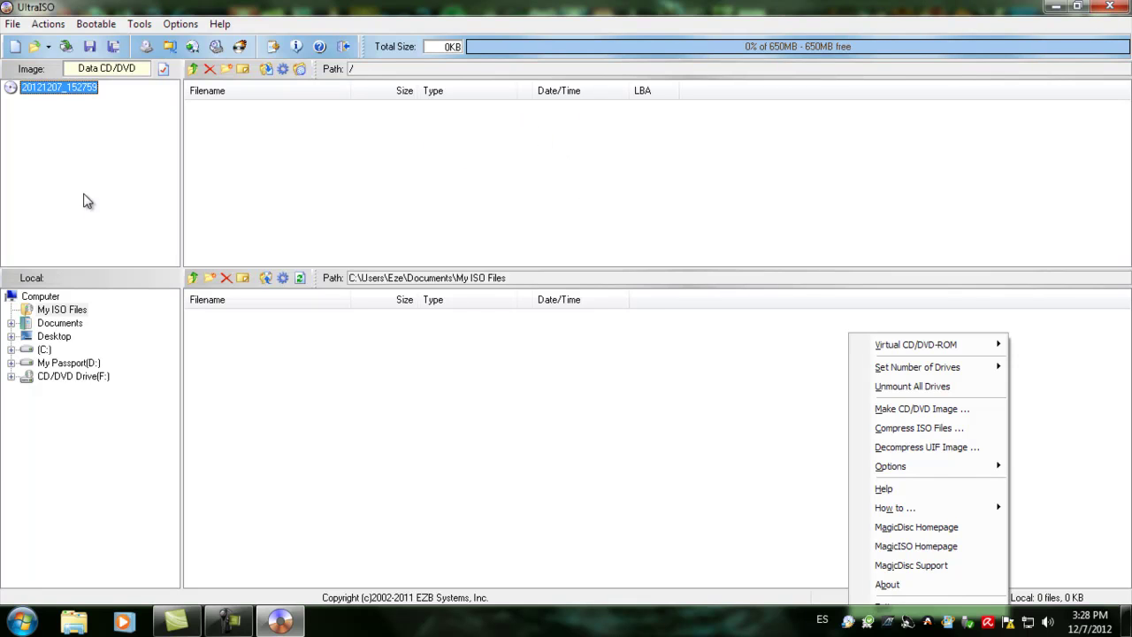
left_click_drag(260, 9, 446, 98)
double_click(446, 98)
Close UltraISO and open the inner SSF_012_beta_R3 emulator folder.
left_click(1110, 7)
left_click_drag(519, 116, 36, 323)
left_click(120, 333)
double_click(110, 318)
double_click(256, 122)
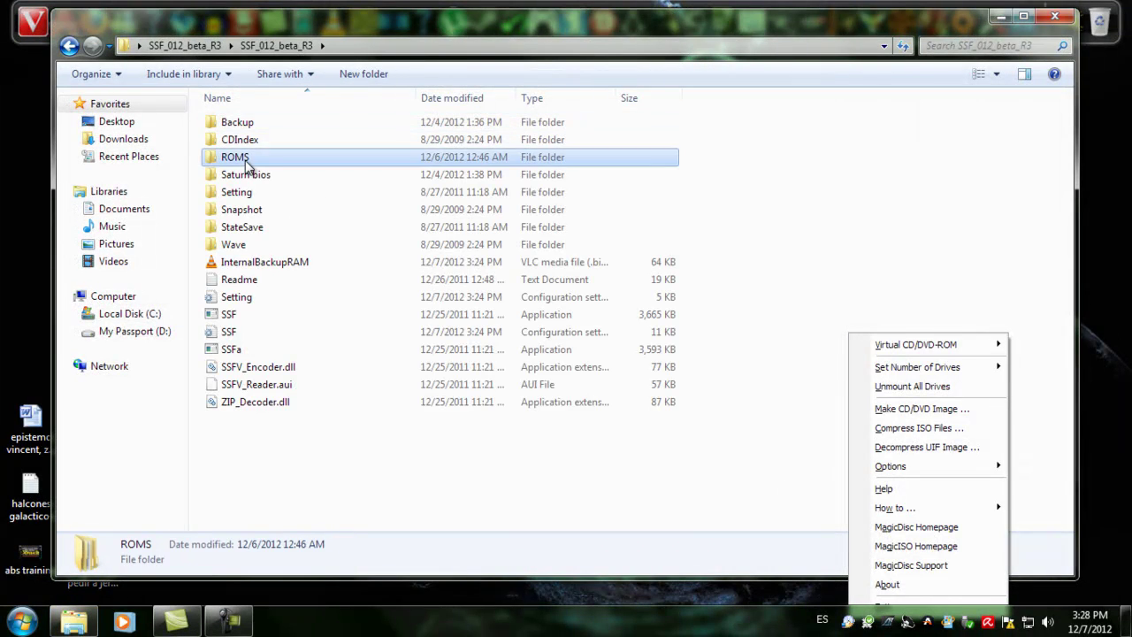
Browse the ROMS game folders, including sonic jam, then return to the main emulator folder.
double_click(252, 157)
double_click(286, 157)
left_click(71, 47)
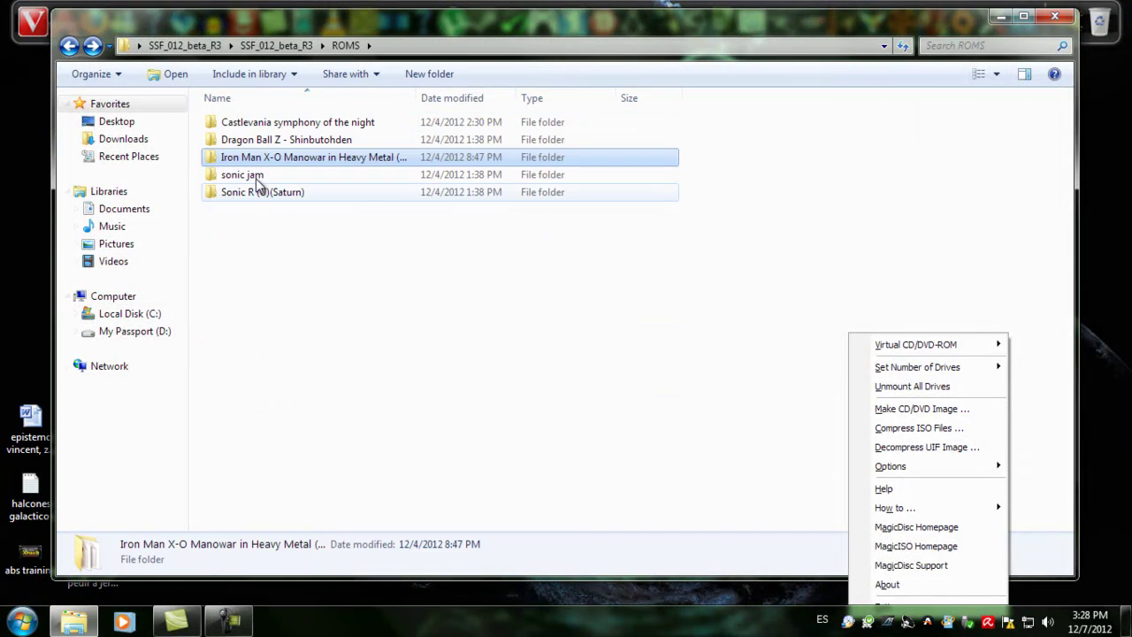
double_click(256, 176)
left_click(69, 47)
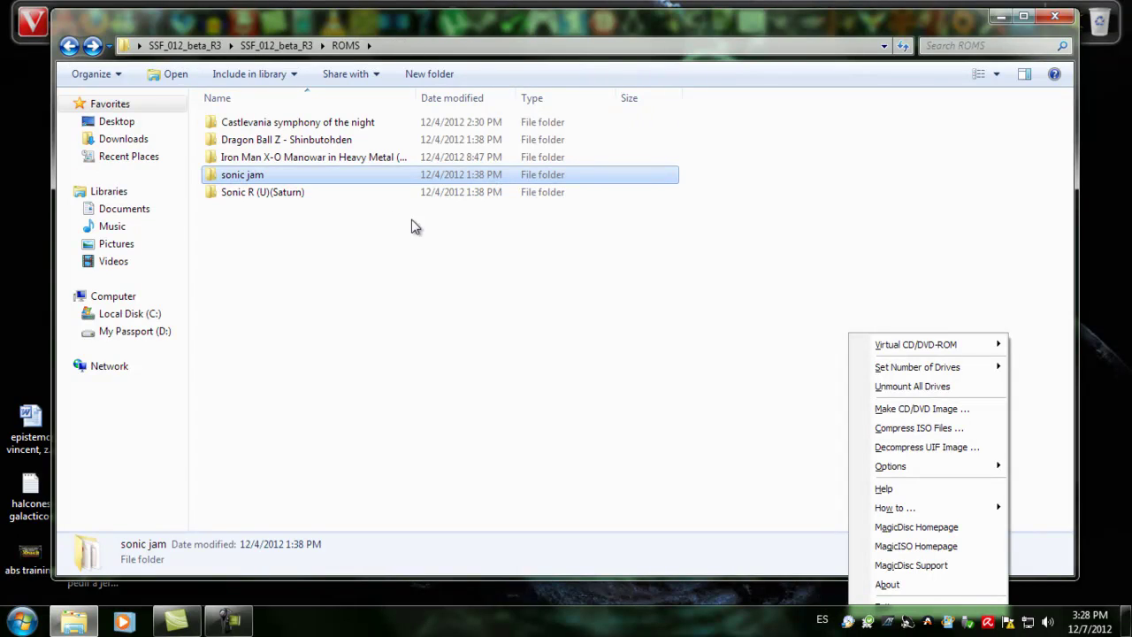
left_click(69, 46)
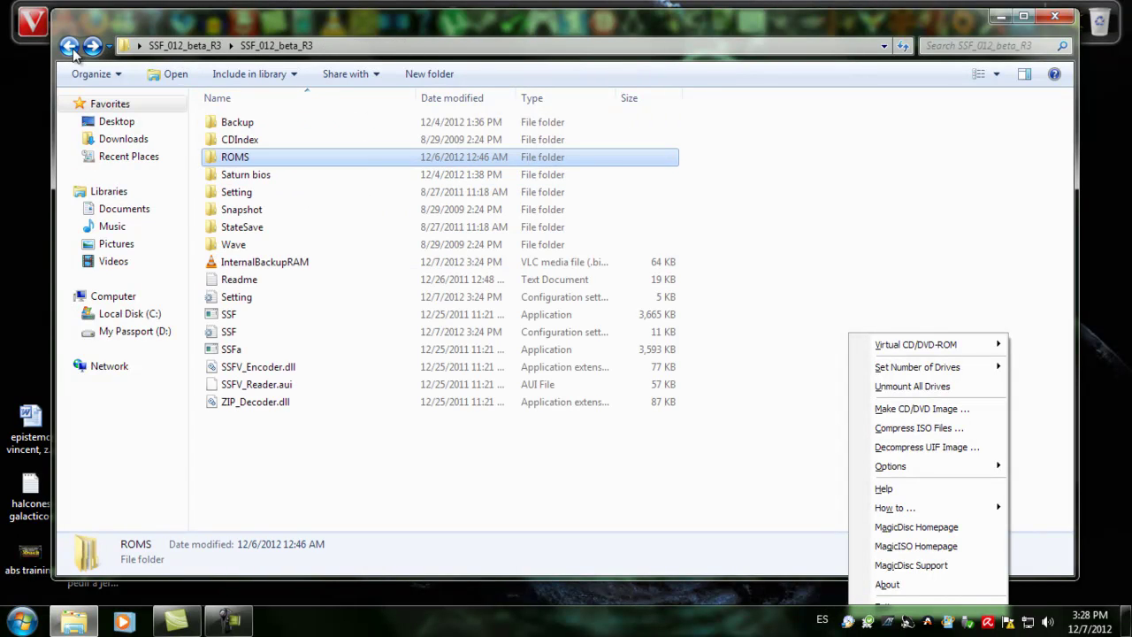
Launch SSF.exe, open its Option dialog, and expand the Peripheral Cartridge list.
double_click(253, 314)
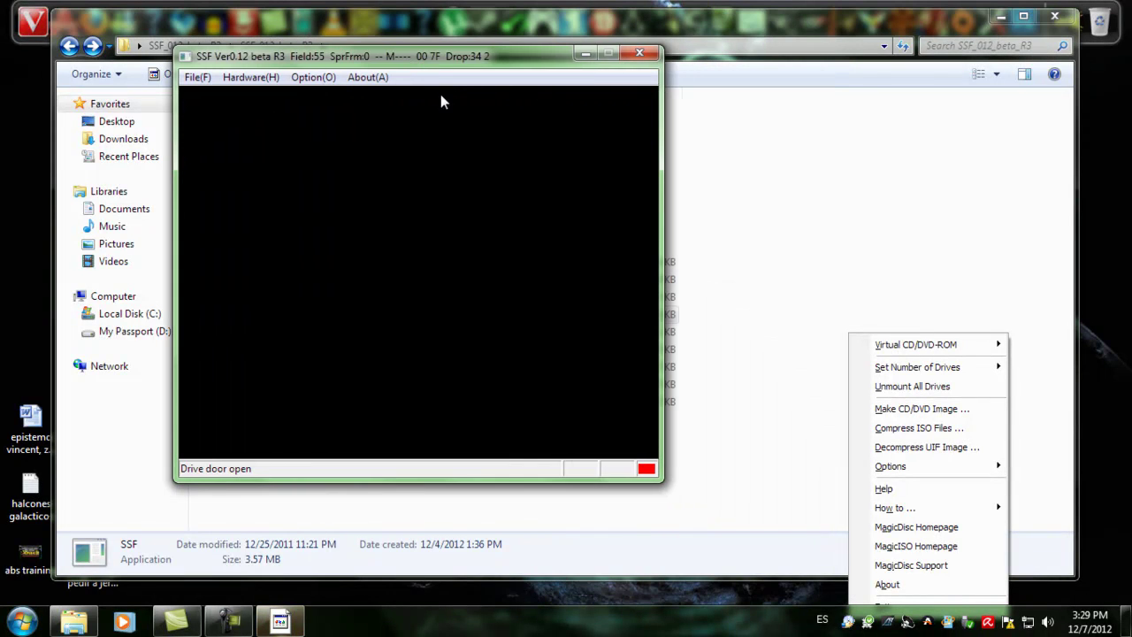
left_click(314, 77)
left_click(318, 94)
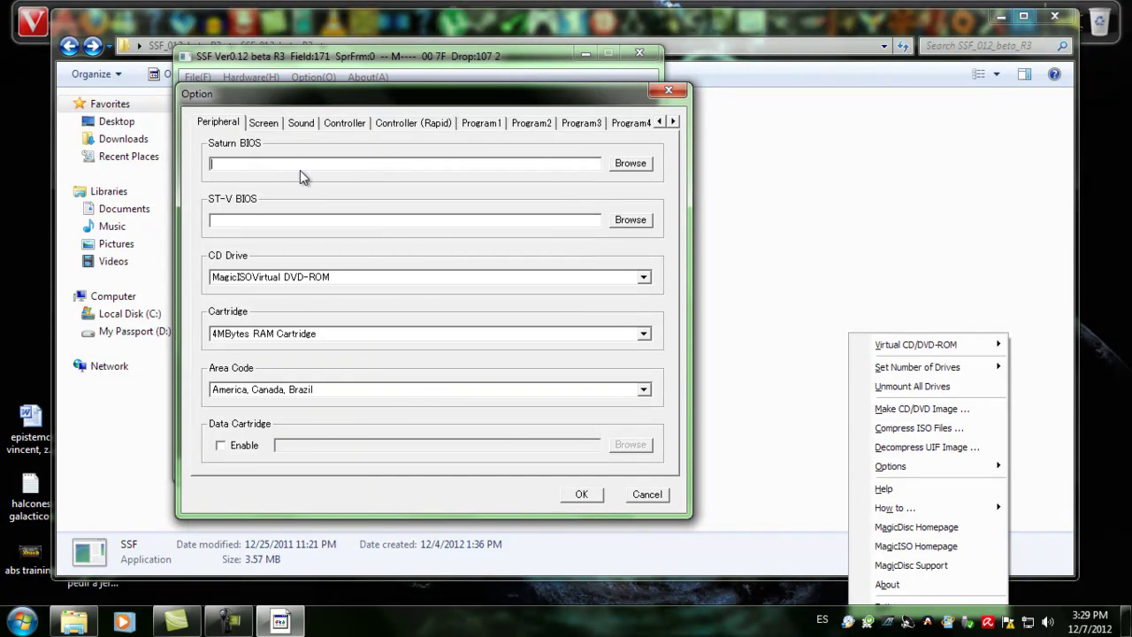
left_click_drag(299, 100, 278, 102)
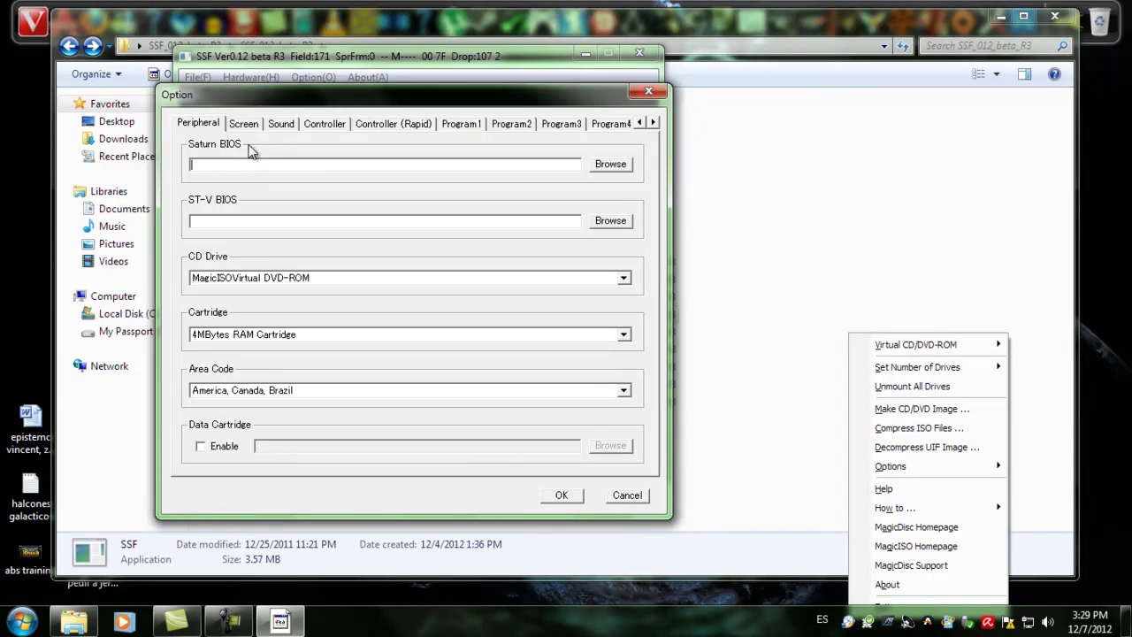
left_click_drag(287, 105, 297, 89)
left_click(334, 324)
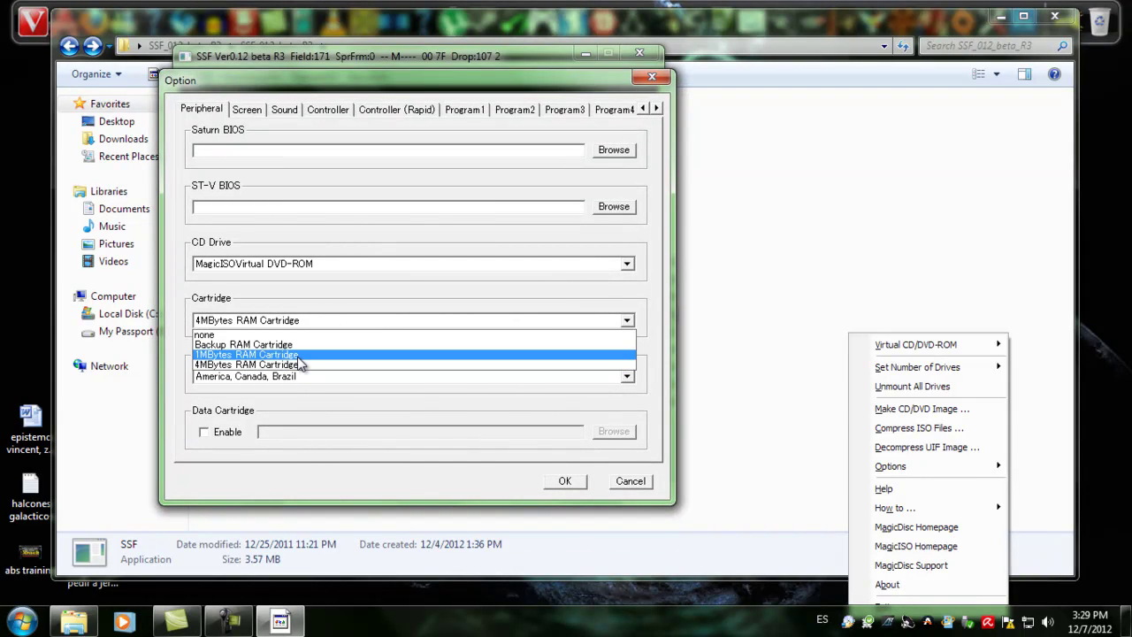
Move Explorer aside, then minimize Camtasia Studio and Explorer to reveal the SSF Option dialog.
left_click(758, 247)
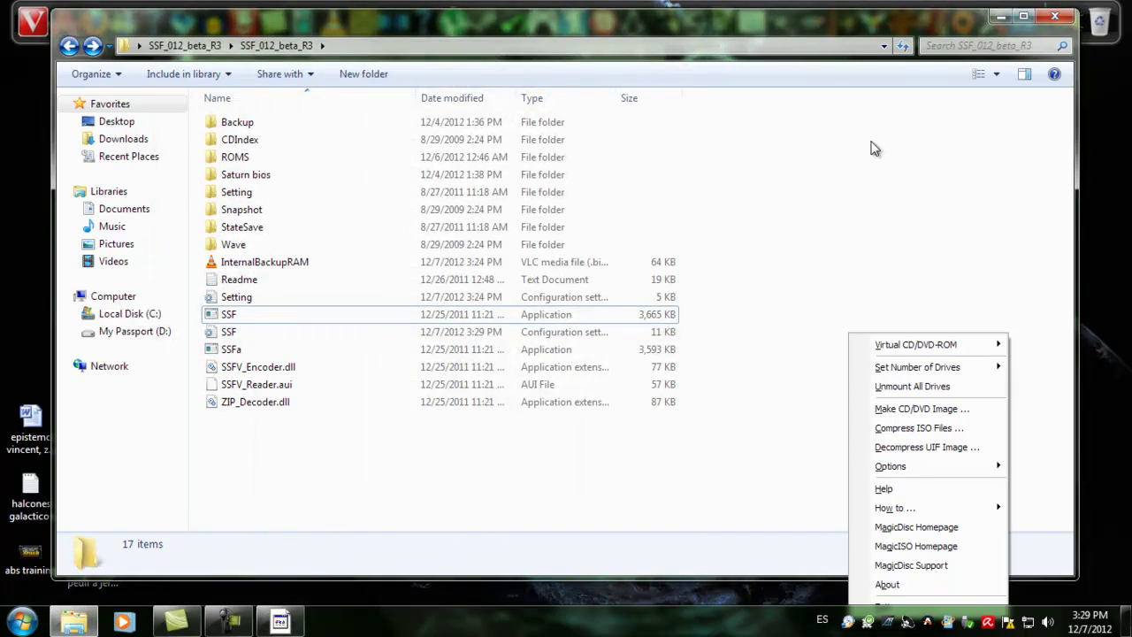
left_click_drag(869, 39, 712, 47)
left_click(123, 623)
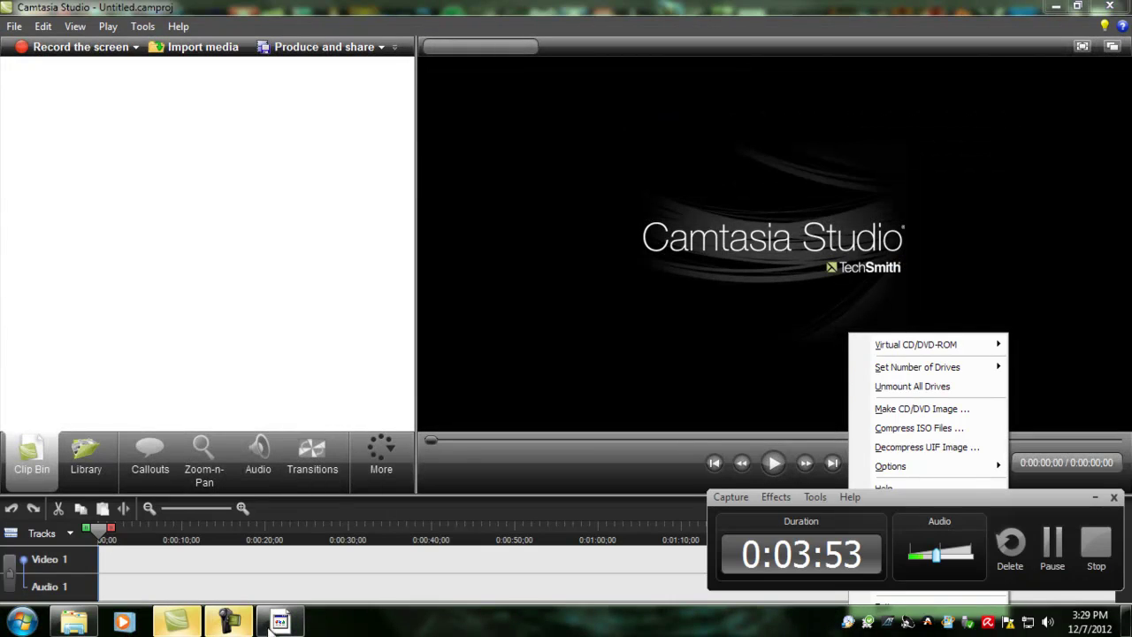
left_click(1055, 6)
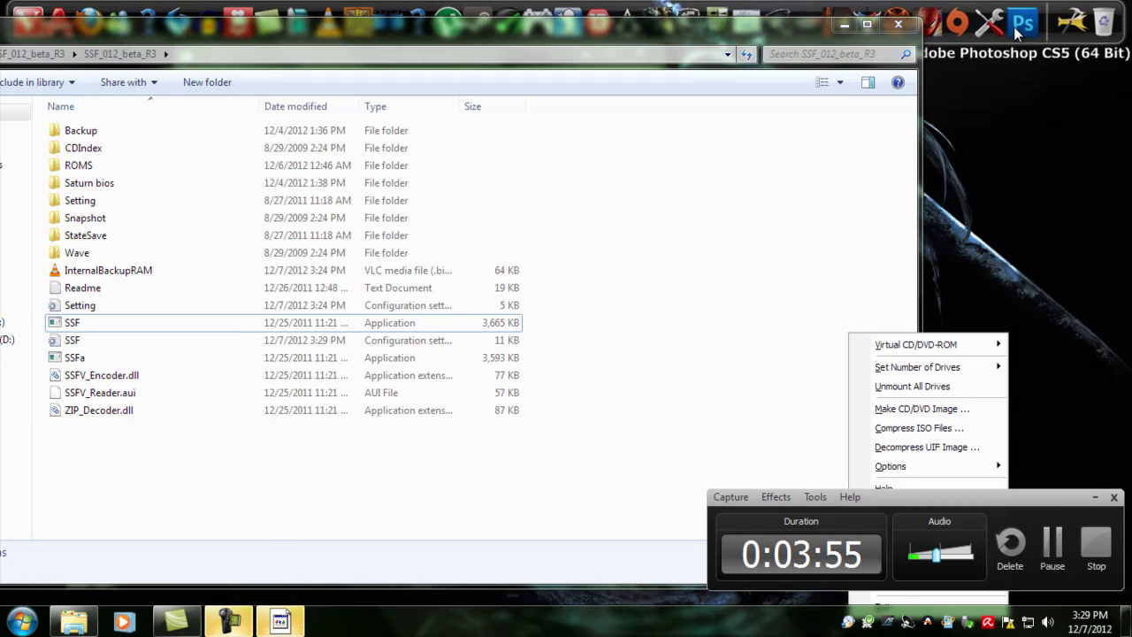
left_click(844, 24)
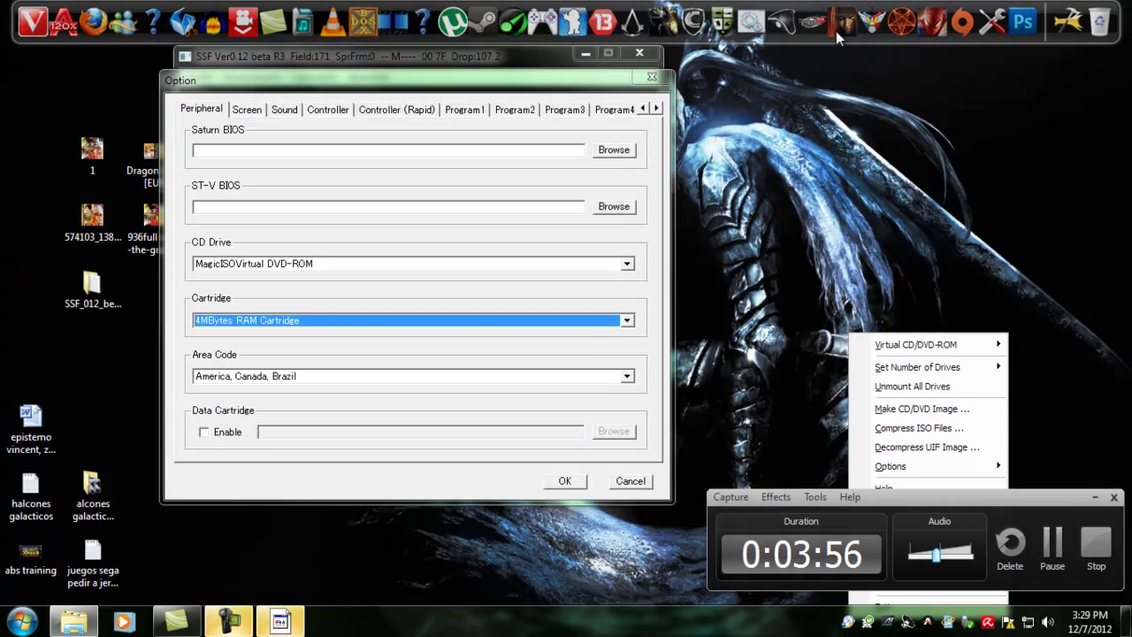
Choose 4MBytes RAM Cartridge, keep America, Canada, Brazil as area code, and view Screen settings.
left_click(265, 322)
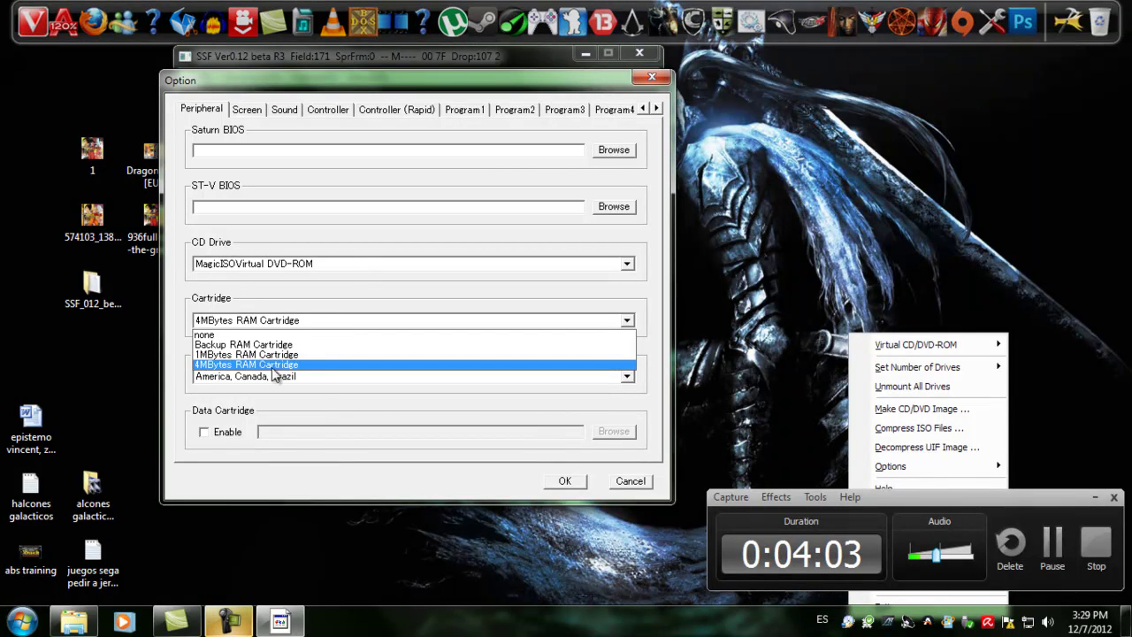
left_click(224, 366)
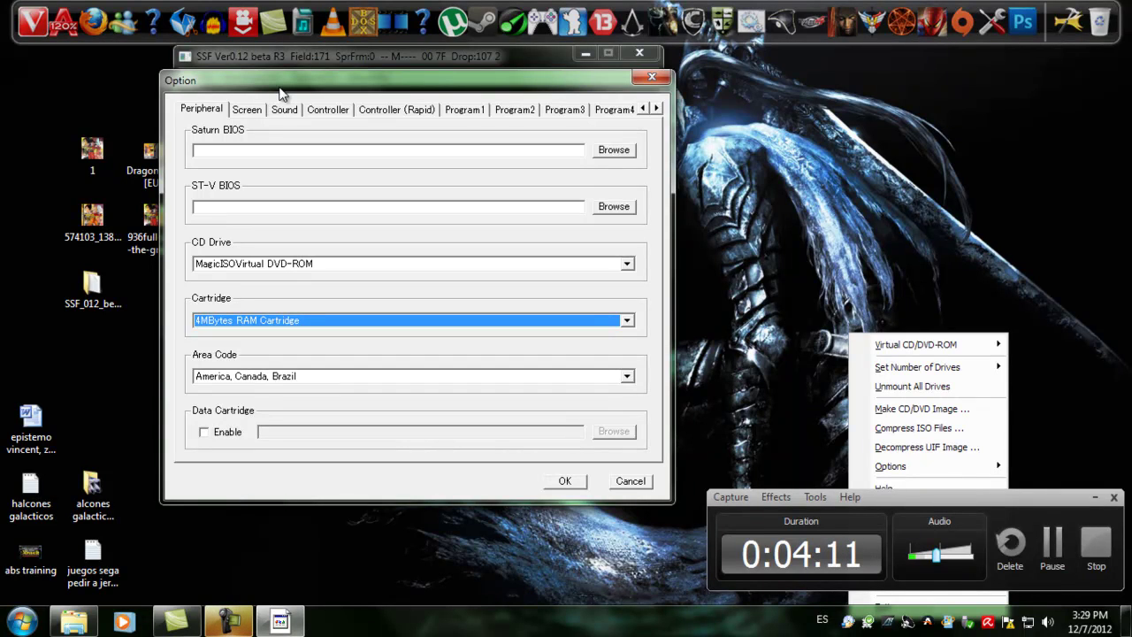
left_click_drag(279, 86, 276, 116)
left_click(292, 406)
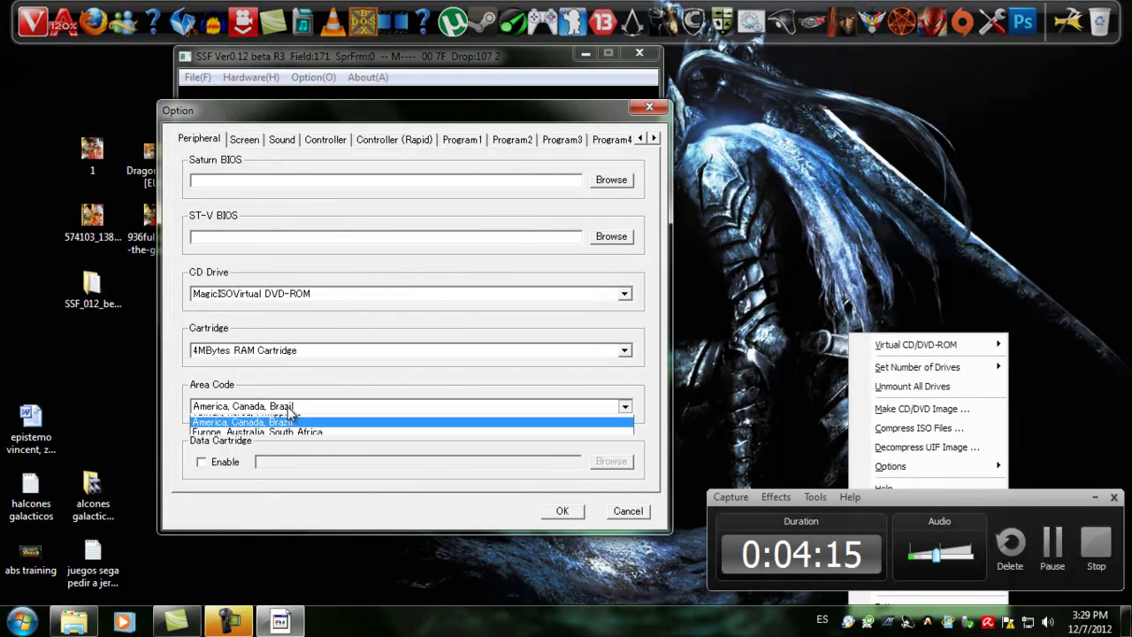
left_click(259, 404)
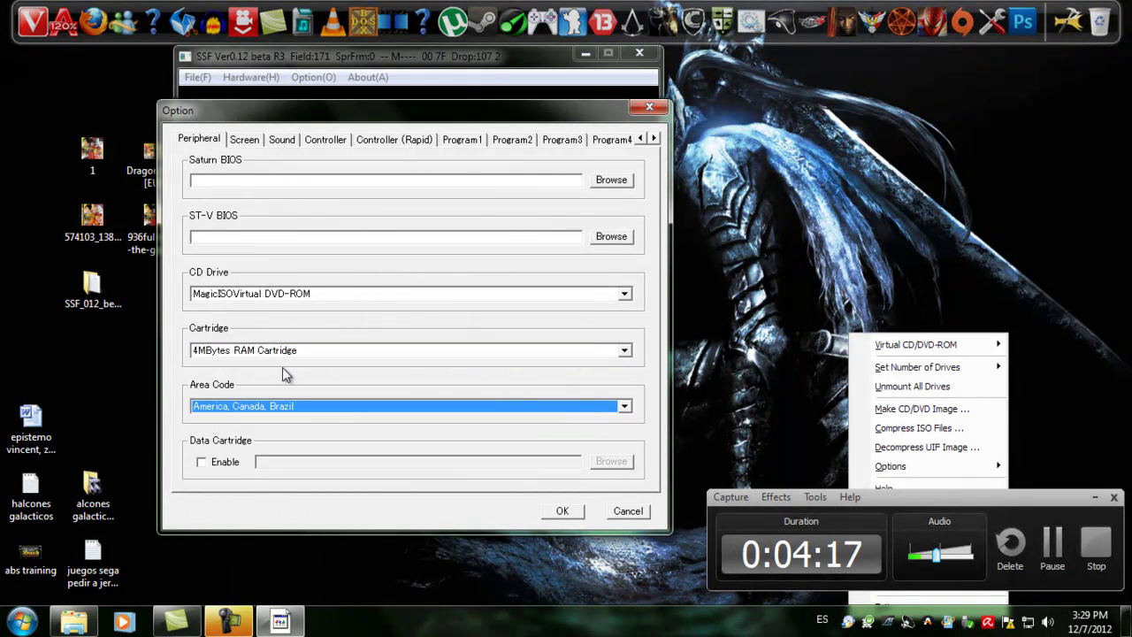
left_click(253, 139)
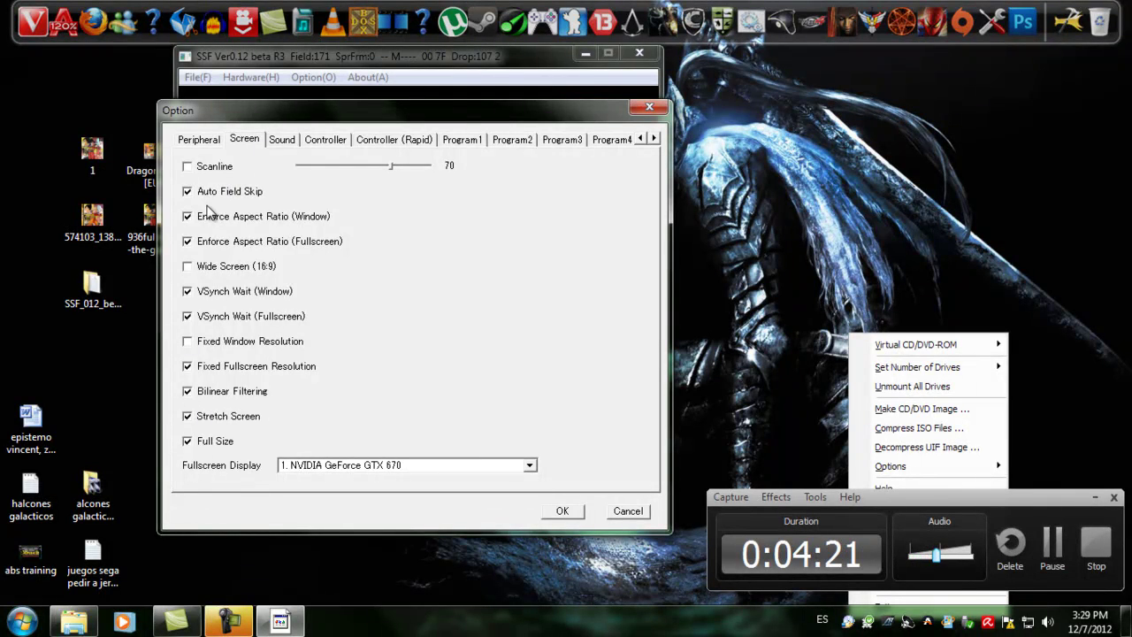
Review the Sound, Controller, Program1–4 pages, including No BIOS on Program4, ending at EZ Setting.
left_click(299, 141)
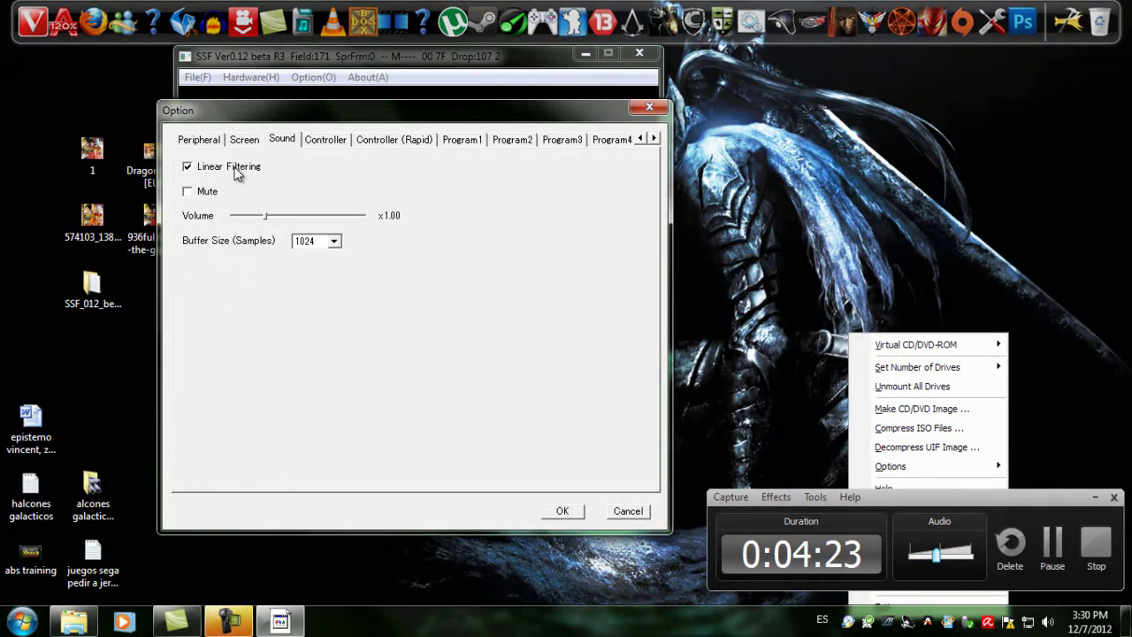
left_click(341, 143)
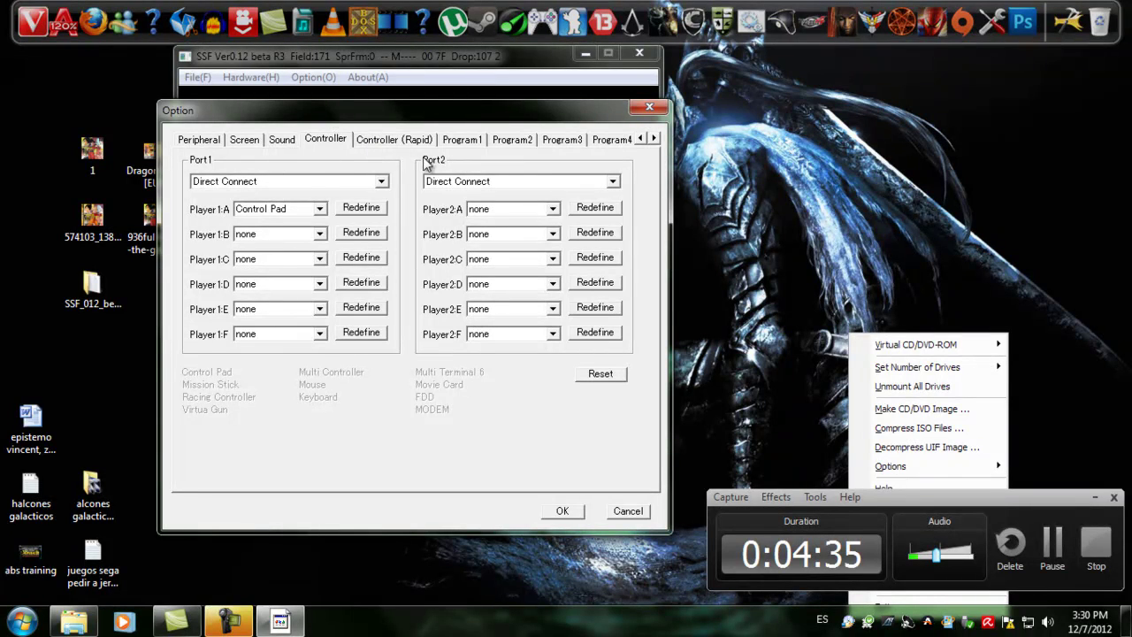
left_click(400, 145)
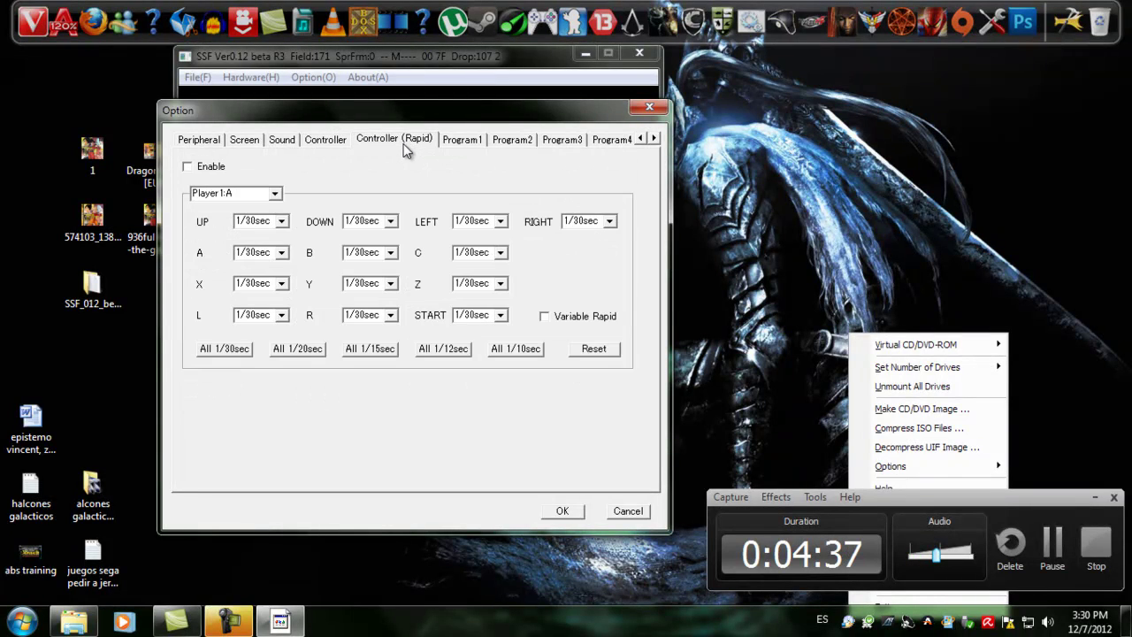
left_click(465, 147)
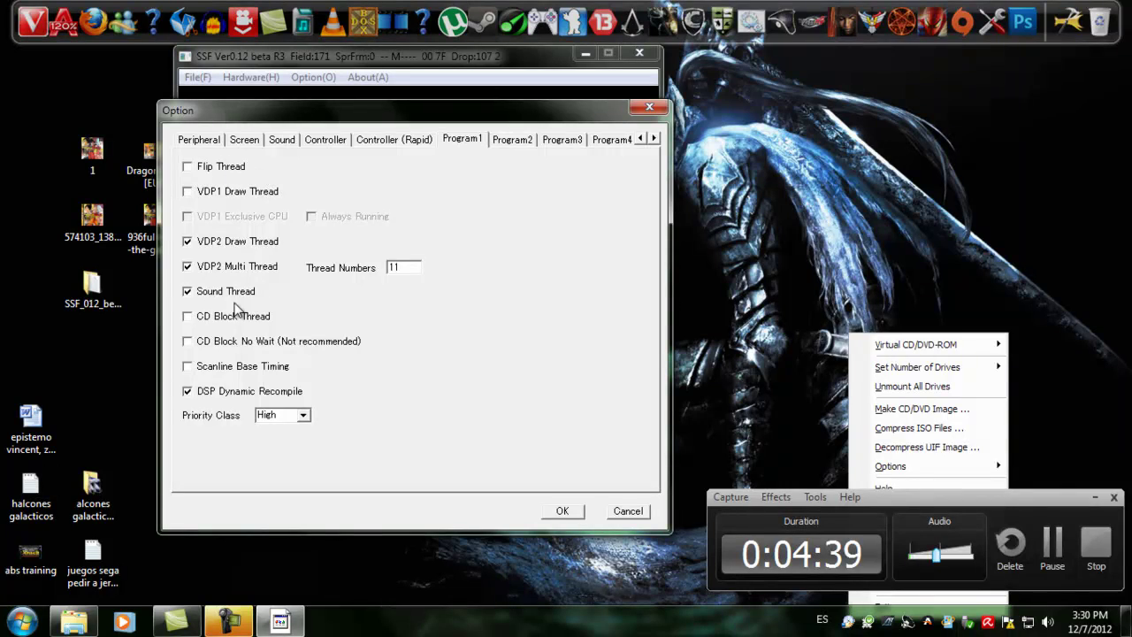
left_click(497, 141)
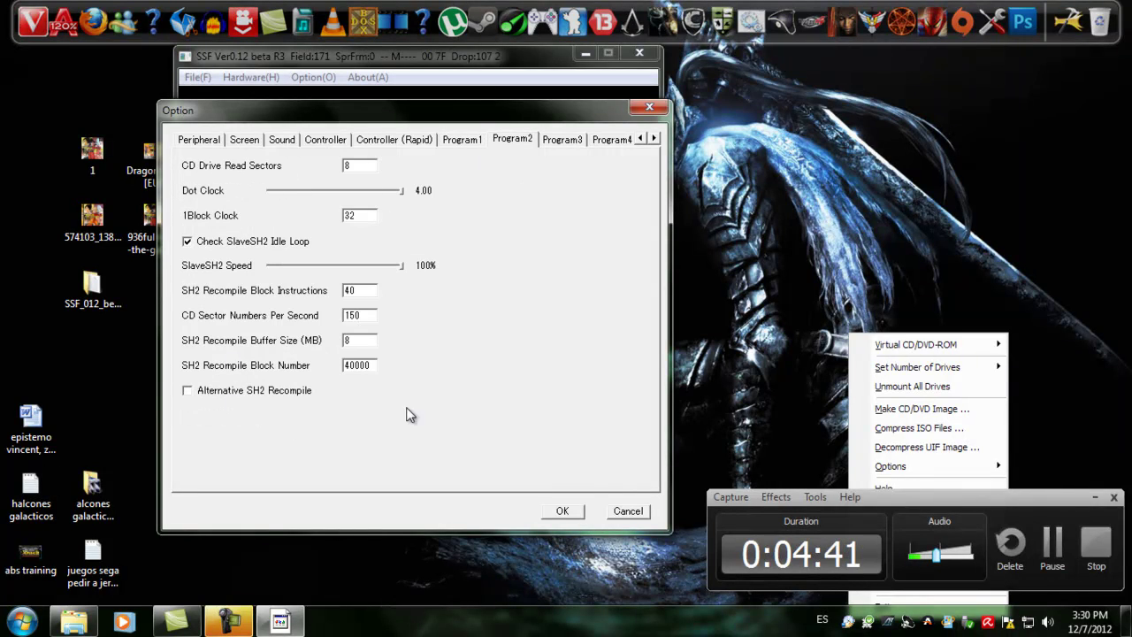
left_click(558, 144)
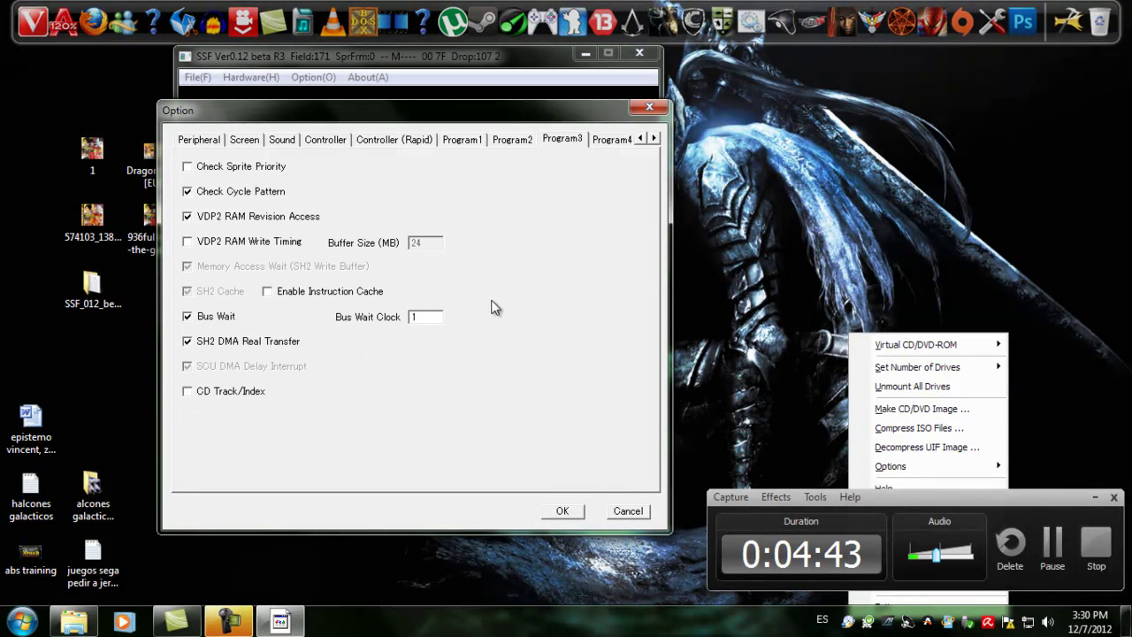
left_click(654, 138)
left_click(560, 141)
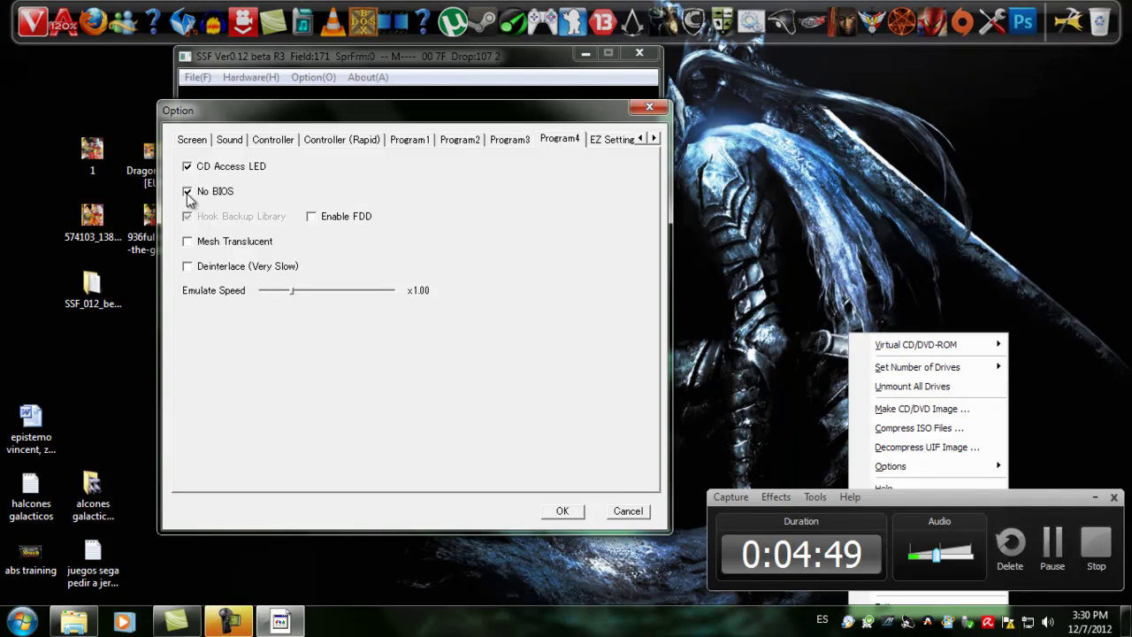
left_click(607, 146)
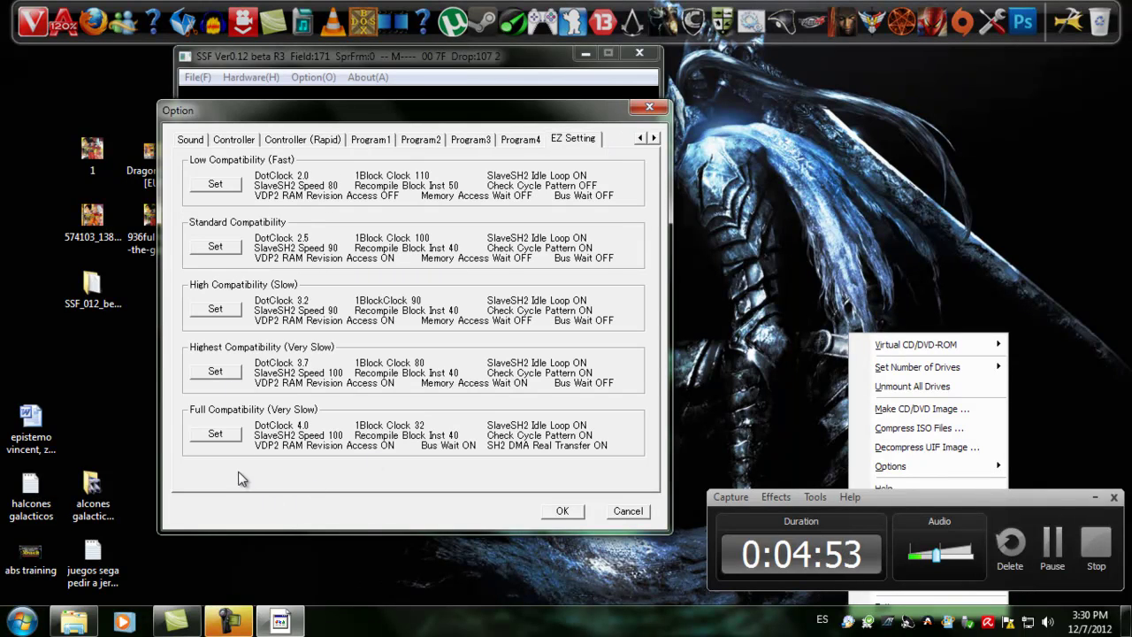
left_click(559, 508)
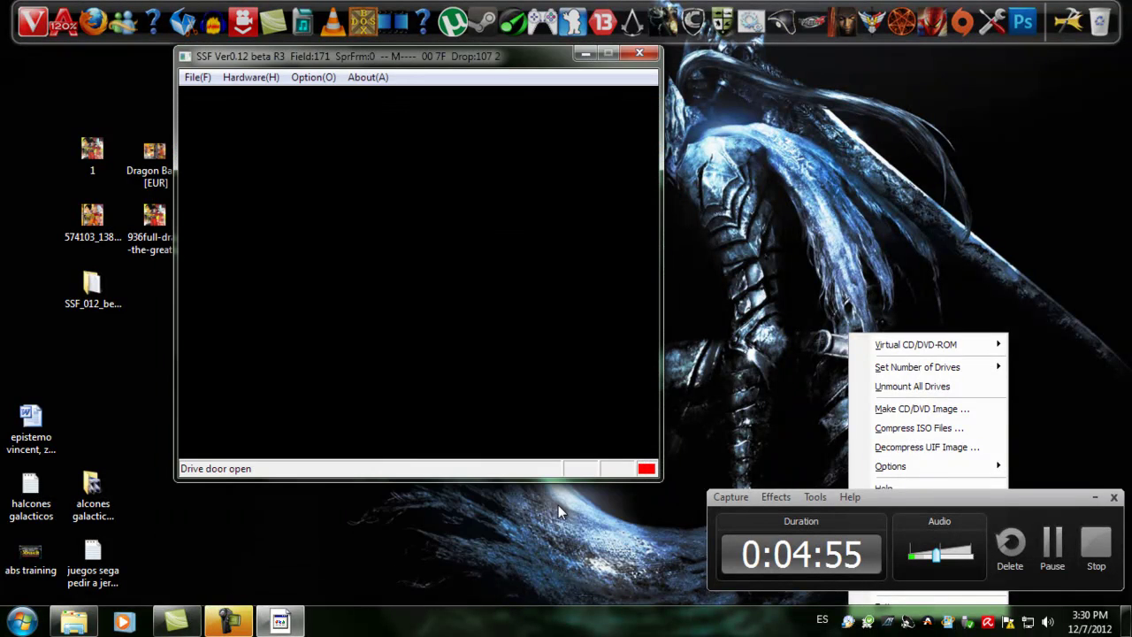
left_click_drag(402, 56, 405, 59)
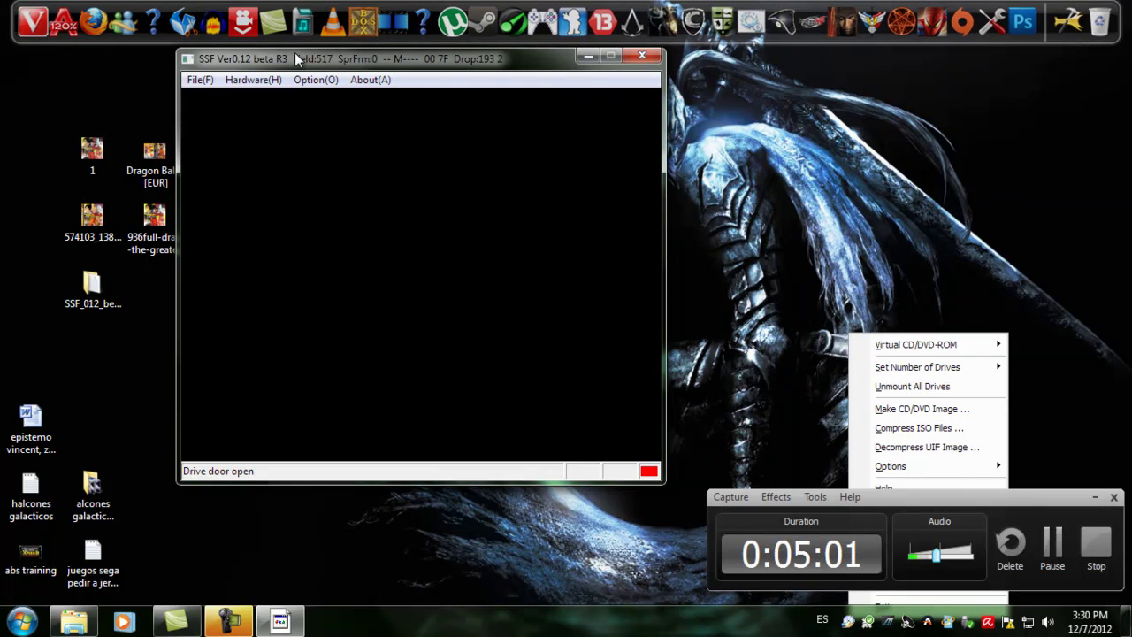
left_click_drag(295, 53, 419, 80)
left_click_drag(283, 104, 386, 107)
left_click_drag(41, 76, 196, 505)
left_click(86, 488)
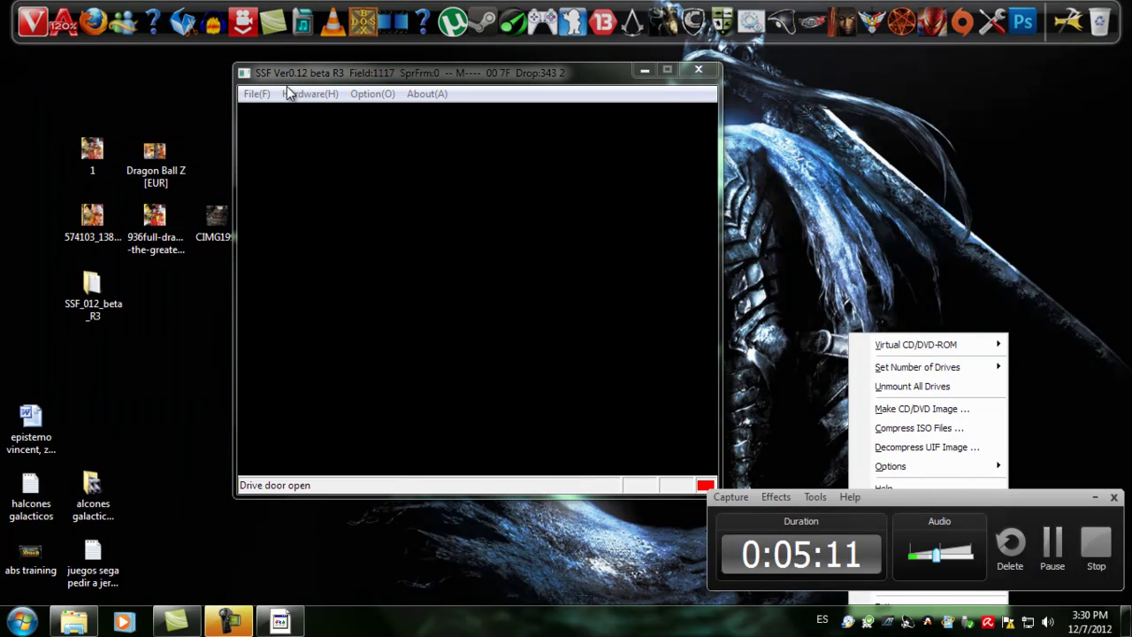
left_click_drag(285, 78, 249, 70)
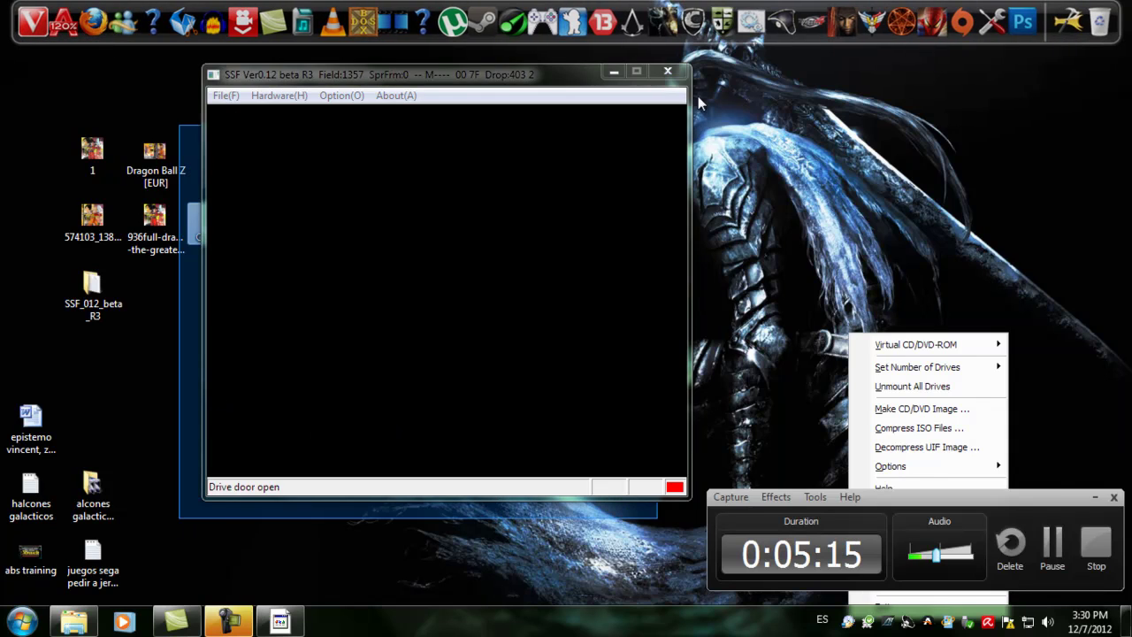
left_click_drag(759, 62, 734, 60)
left_click_drag(514, 55, 175, 535)
left_click_drag(175, 533, 734, 48)
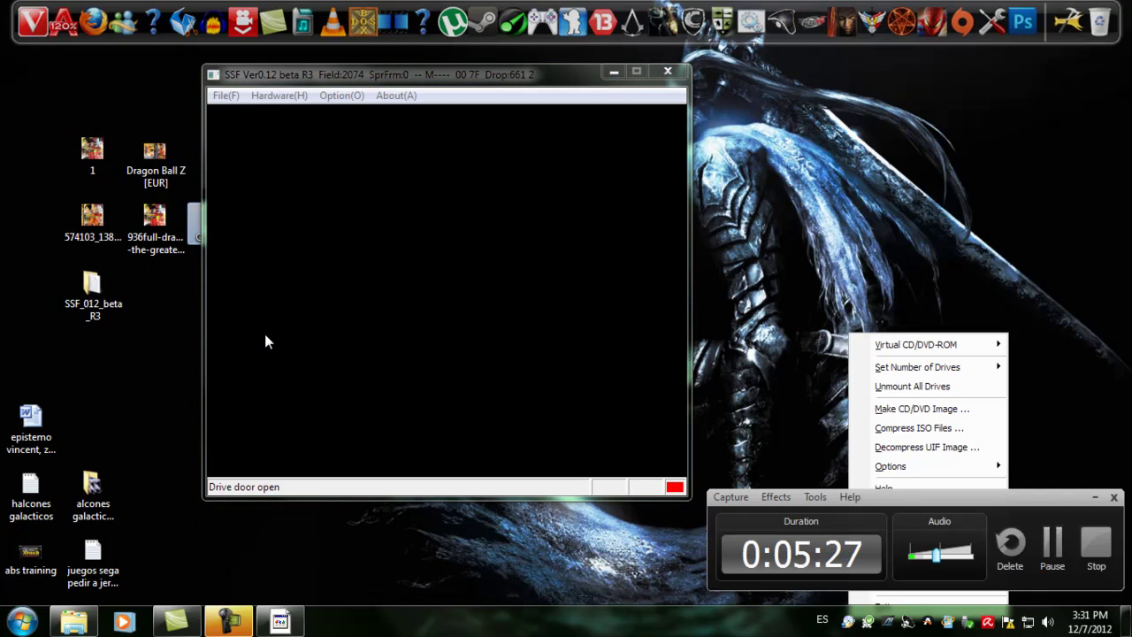
left_click_drag(773, 56, 592, 131)
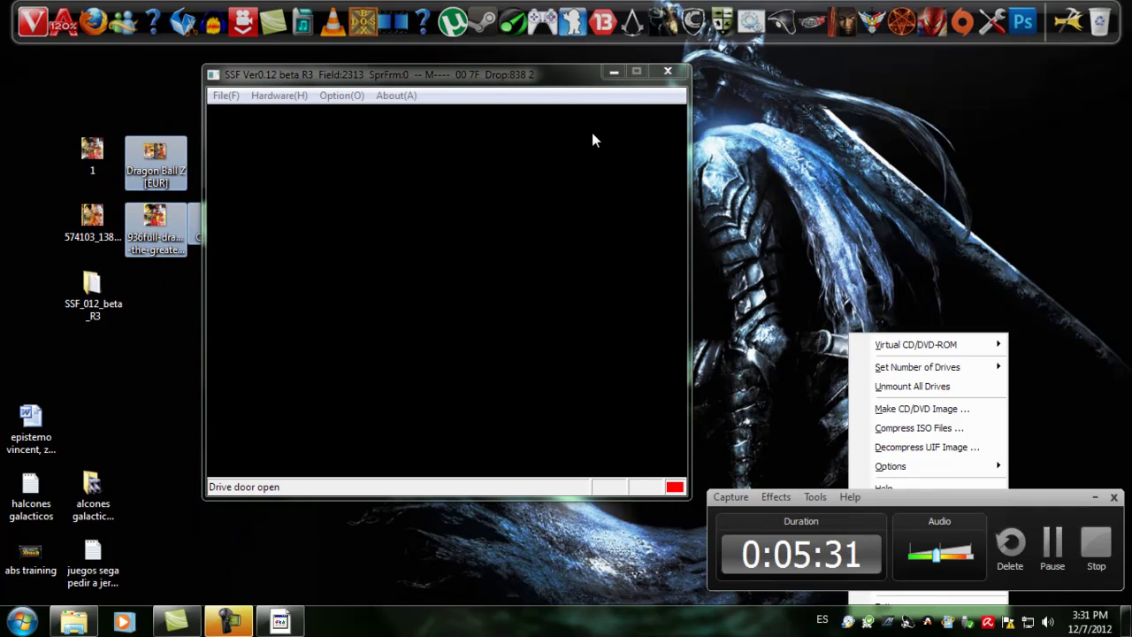